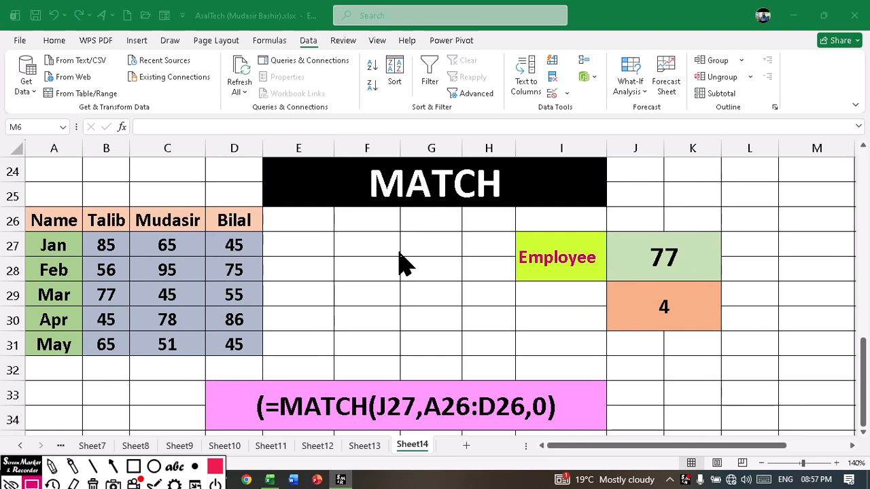
- Clear the result cell J29 in the MATCH example
{"action": "left_click", "coordinate": [665, 312]}
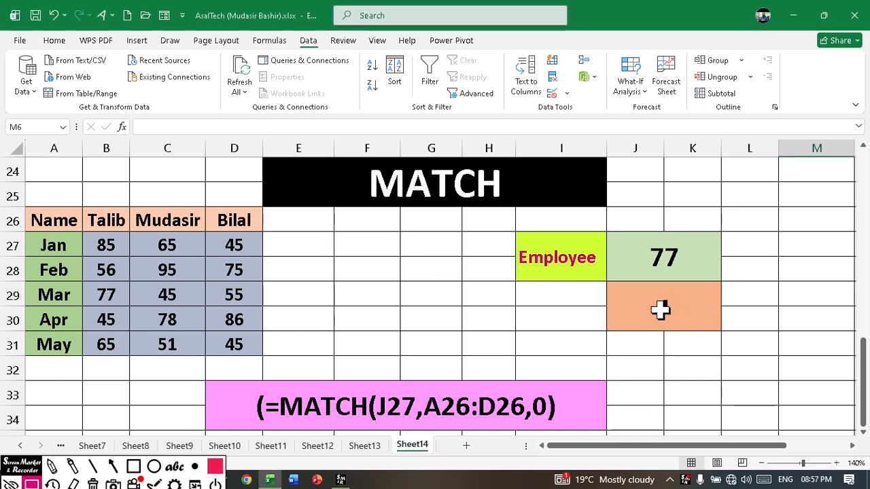
{"action": "left_click", "coordinate": [660, 309]}
{"action": "key", "text": "Delete"}
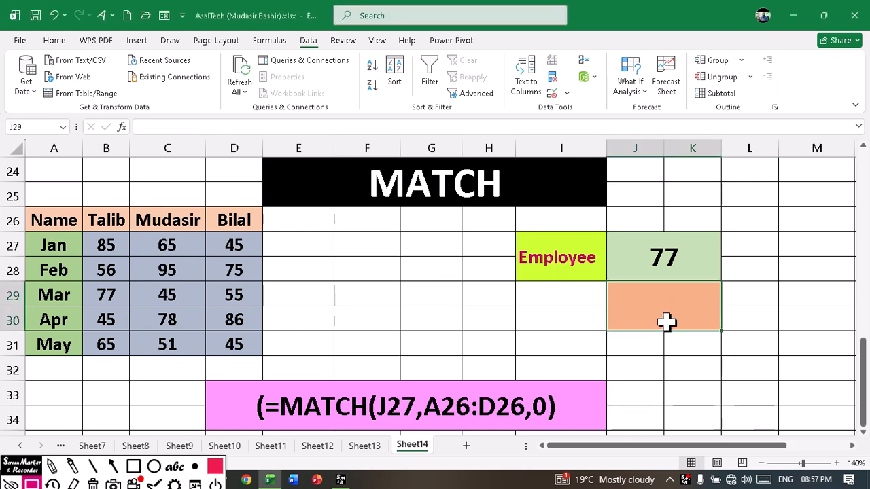
{"action": "left_click", "coordinate": [664, 370]}
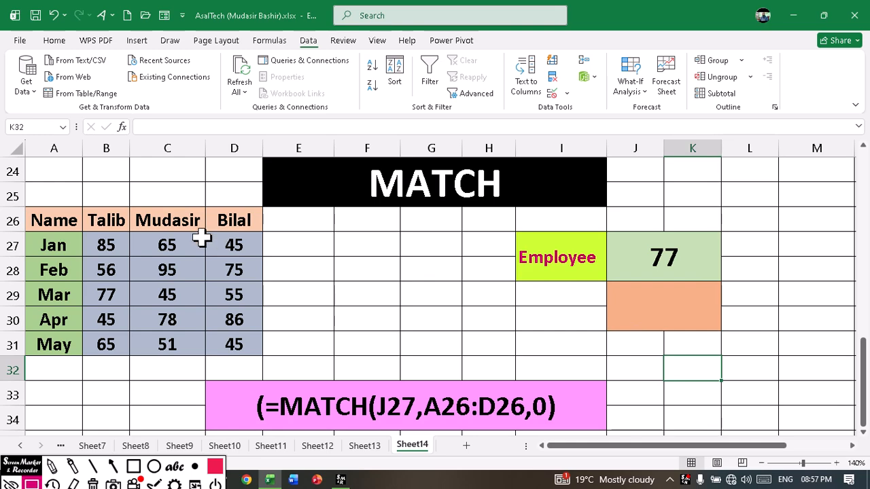
- Enter =MATCH(J27,B26:B31,0) in cell J29 to find the lookup value's exact-match position in the first employee's column
{"action": "left_click", "coordinate": [648, 311]}
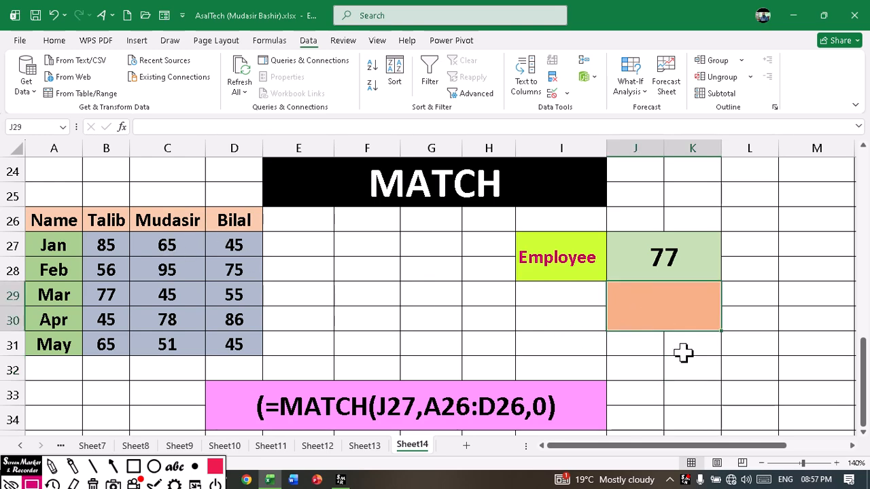
{"action": "type", "text": "+"}
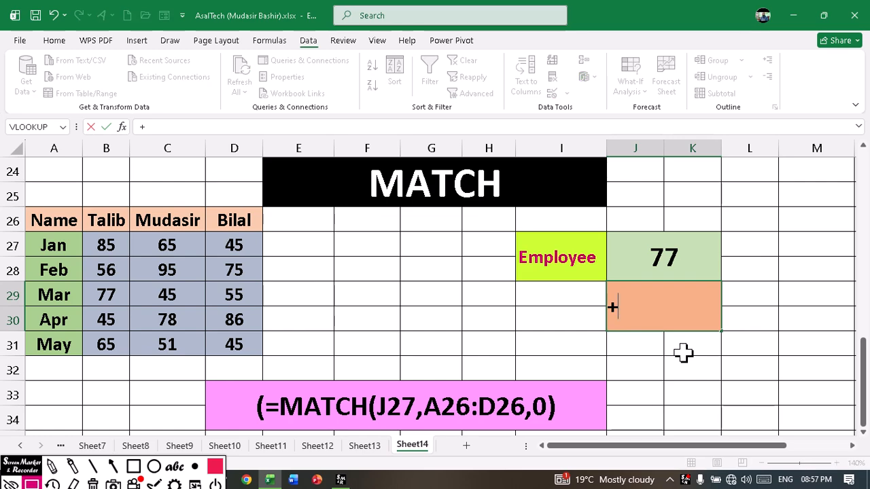
{"action": "key", "text": "BackSpace"}
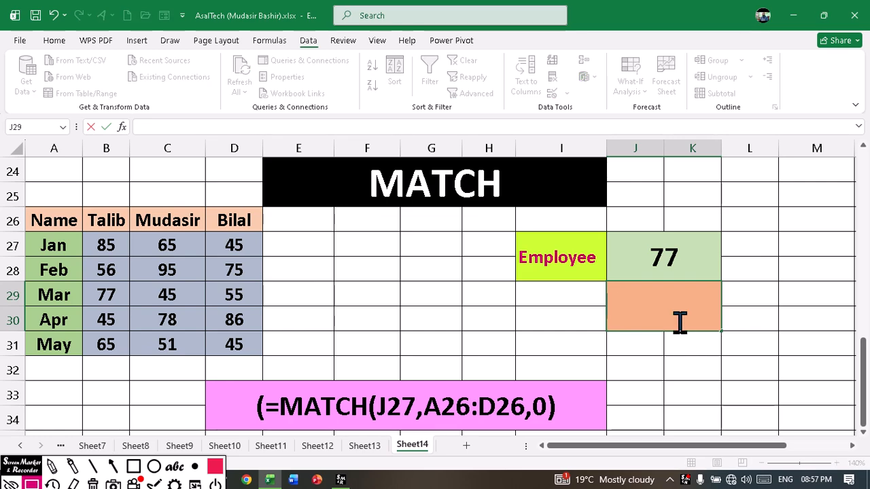
{"action": "type", "text": "=Ma"}
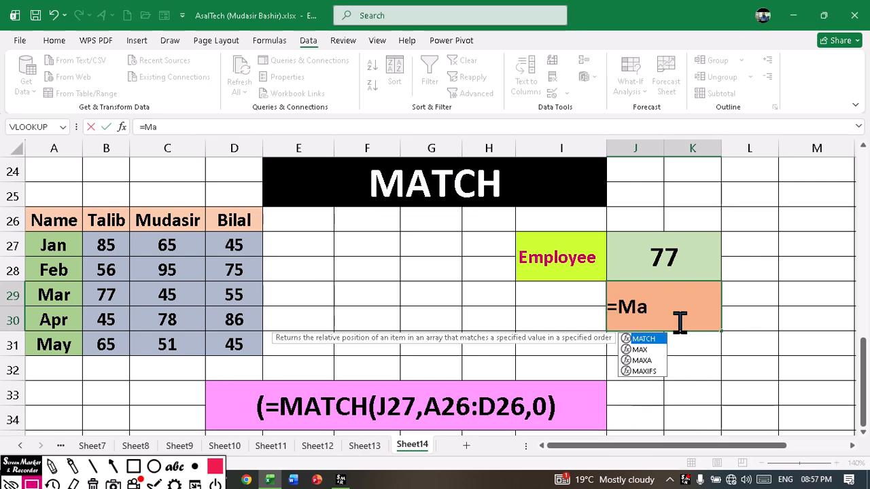
{"action": "type", "text": "tch("}
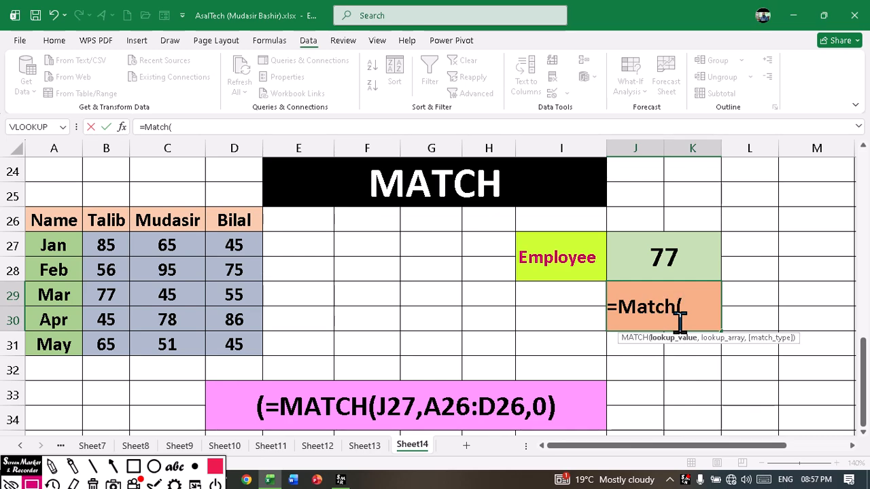
{"action": "left_click", "coordinate": [671, 255]}
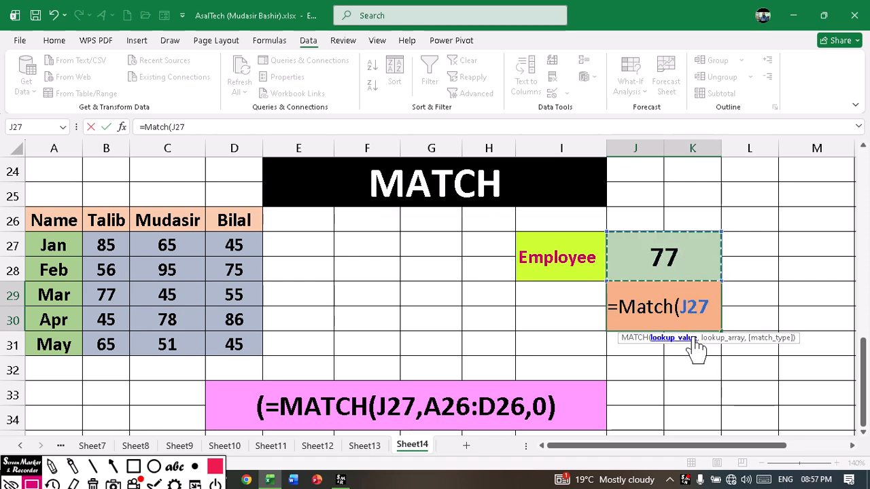
{"action": "type", "text": ","}
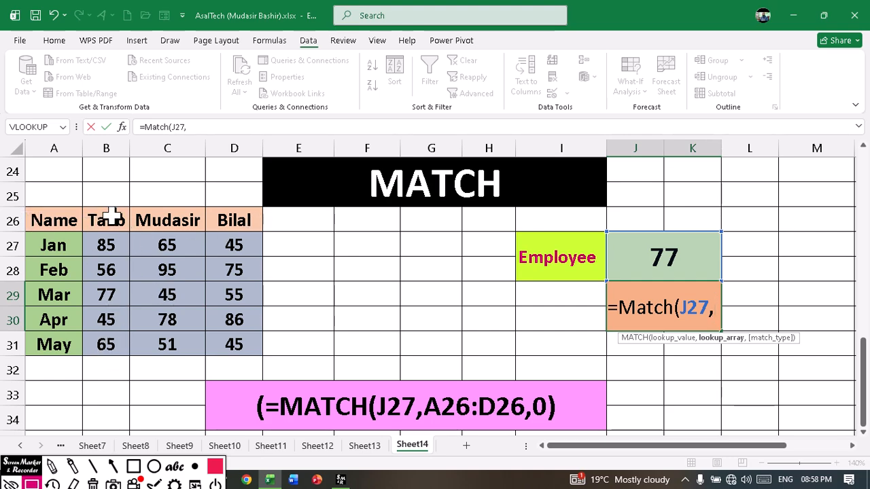
{"action": "left_click_drag", "start_coordinate": [111, 217], "coordinate": [119, 344]}
{"action": "type", "text": ","}
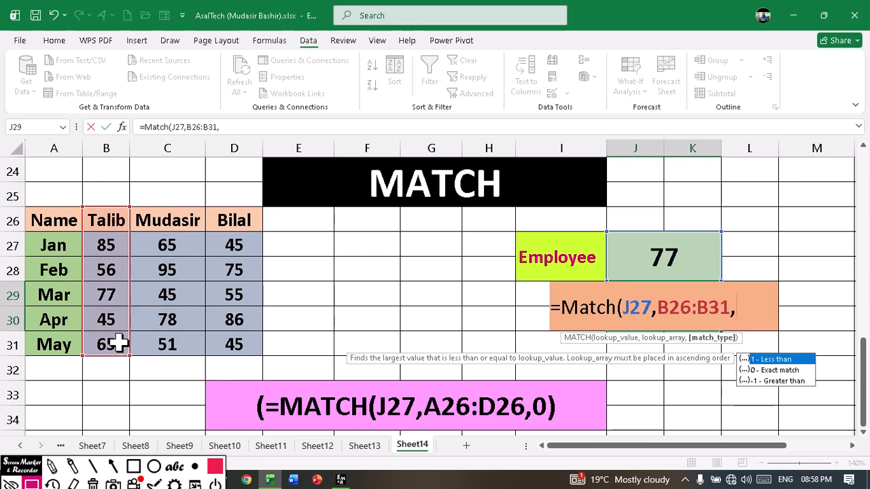
{"action": "type", "text": "0)"}
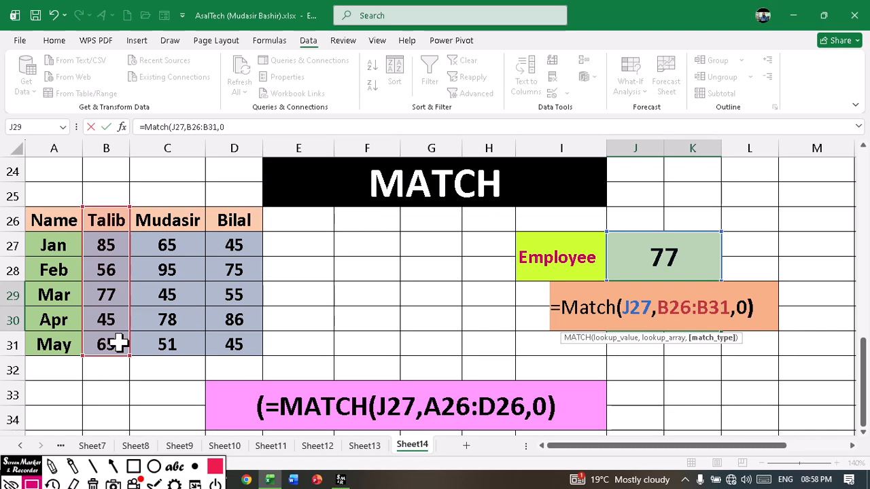
{"action": "key", "text": "Return"}
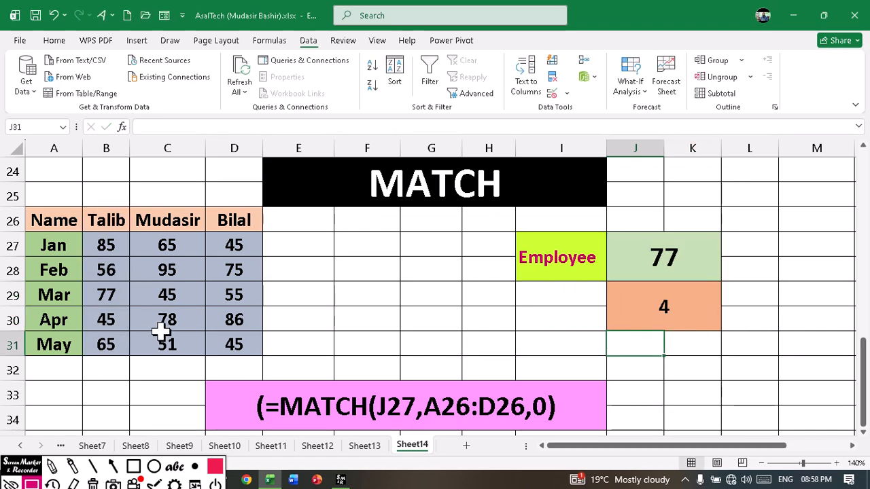
{"action": "left_click_drag", "start_coordinate": [621, 236], "coordinate": [695, 282]}
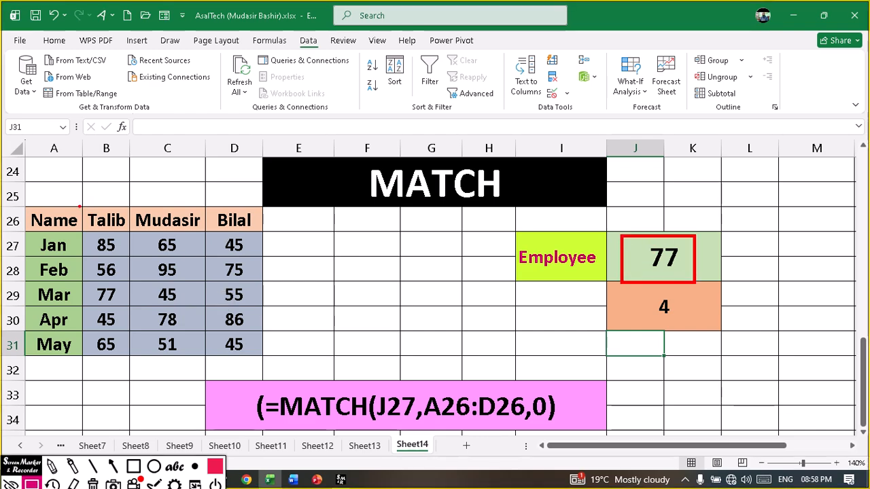
{"action": "mouse_move", "coordinate": [80, 207]}
{"action": "left_mouse_down"}
{"action": "mouse_move", "coordinate": [144, 355]}
{"action": "mouse_move", "coordinate": [136, 358]}
{"action": "left_mouse_up"}
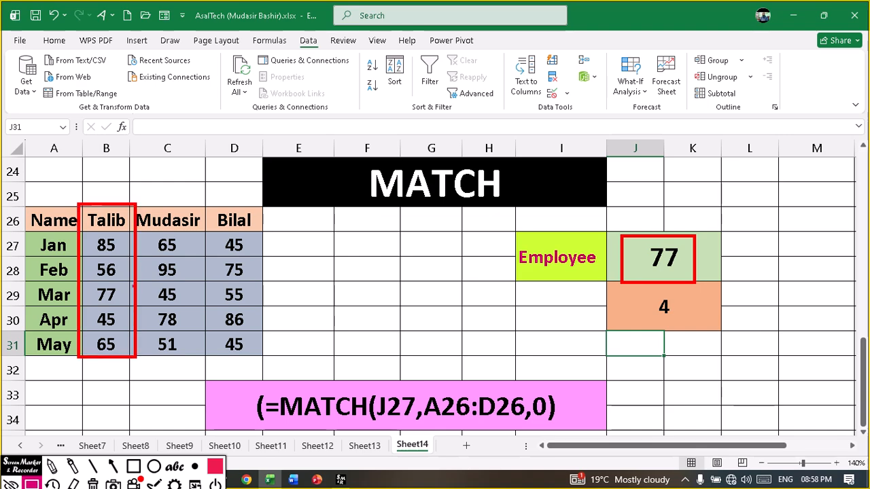
{"action": "left_click_drag", "start_coordinate": [131, 303], "coordinate": [602, 319]}
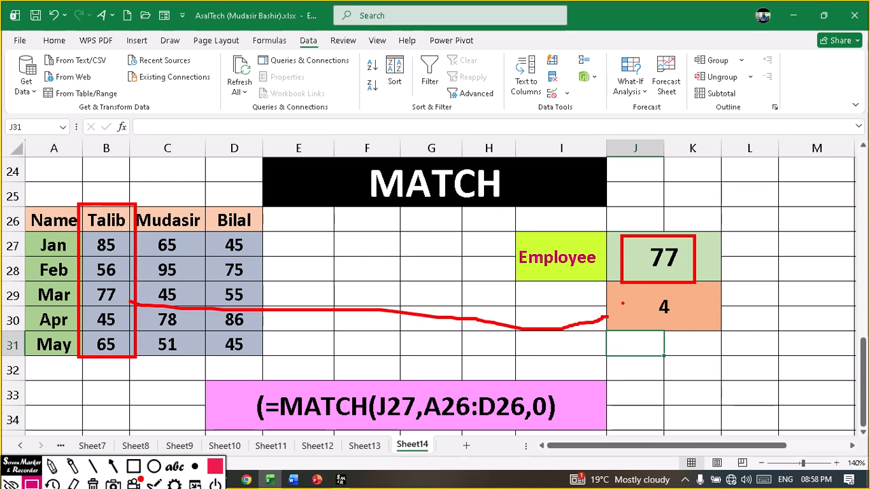
{"action": "mouse_move", "coordinate": [628, 289]}
{"action": "left_mouse_down"}
{"action": "mouse_move", "coordinate": [652, 320]}
{"action": "mouse_move", "coordinate": [685, 330]}
{"action": "left_mouse_up"}
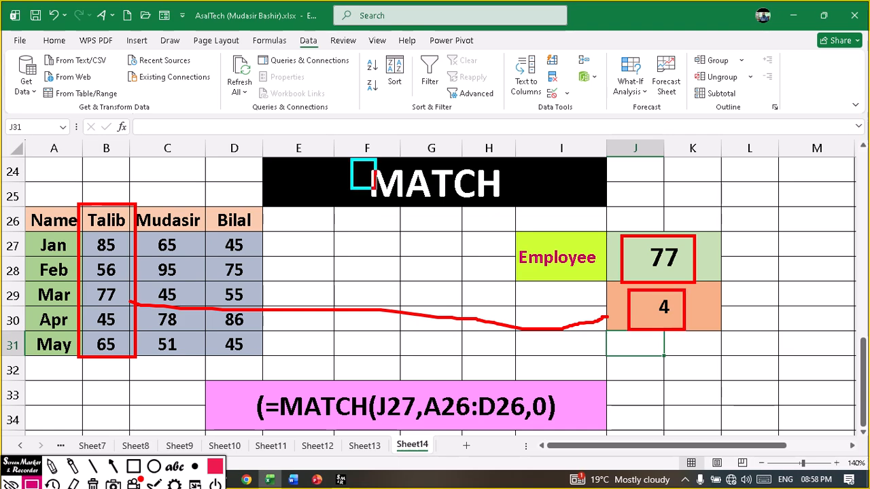
{"action": "left_click_drag", "start_coordinate": [375, 188], "coordinate": [543, 215]}
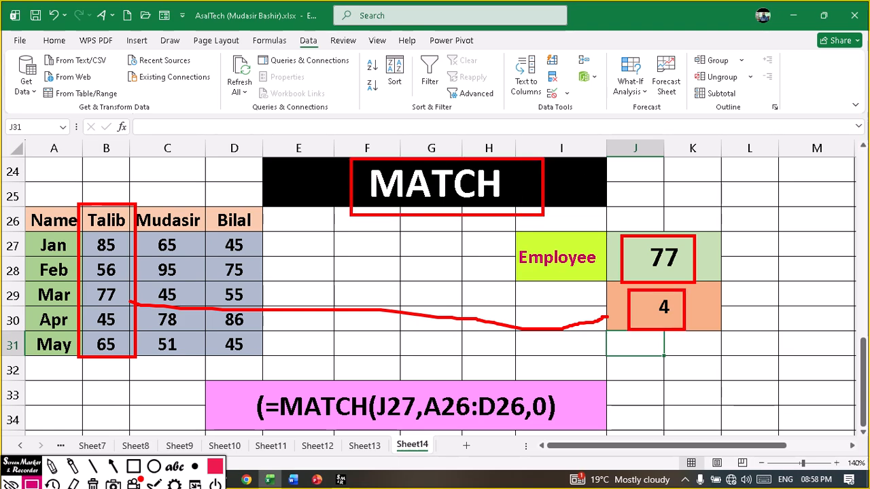
{"action": "mouse_move", "coordinate": [434, 212]}
{"action": "left_mouse_down"}
{"action": "mouse_move", "coordinate": [234, 288]}
{"action": "mouse_move", "coordinate": [164, 284]}
{"action": "mouse_move", "coordinate": [622, 312]}
{"action": "left_mouse_up"}
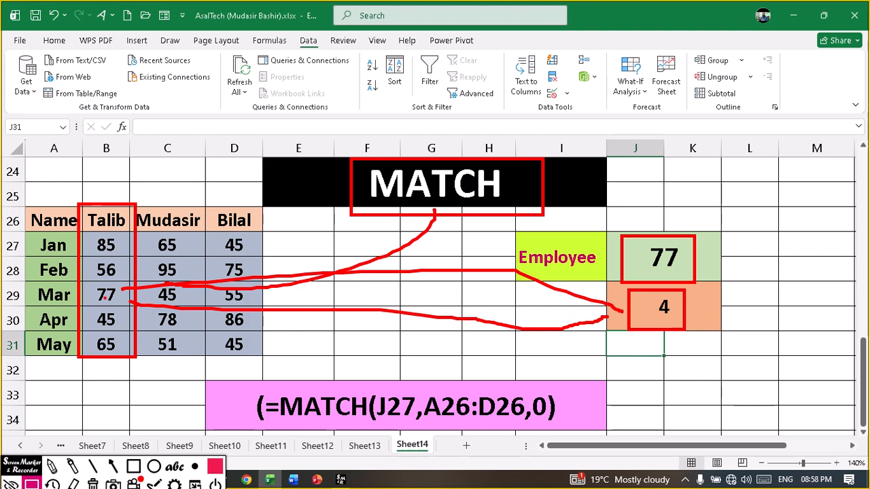
{"action": "key", "text": "Escape"}
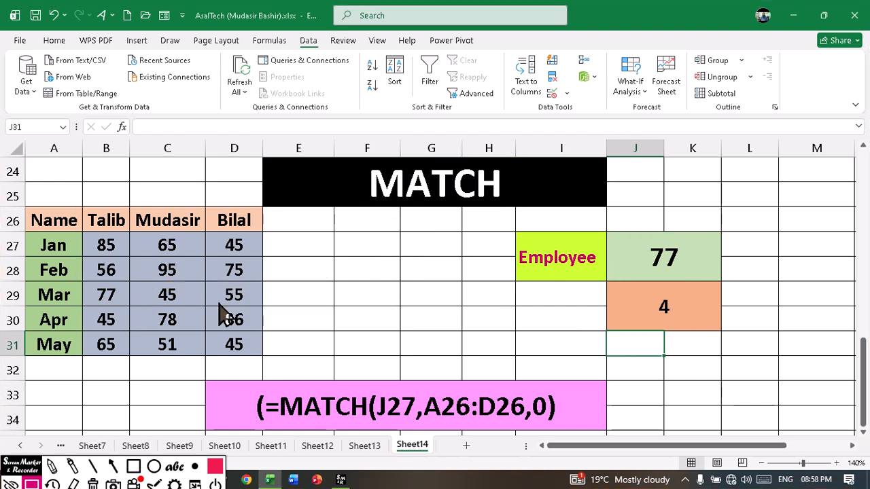
- Set the lookup value in cell J27 of the MATCH example to 56
{"action": "left_click", "coordinate": [661, 259]}
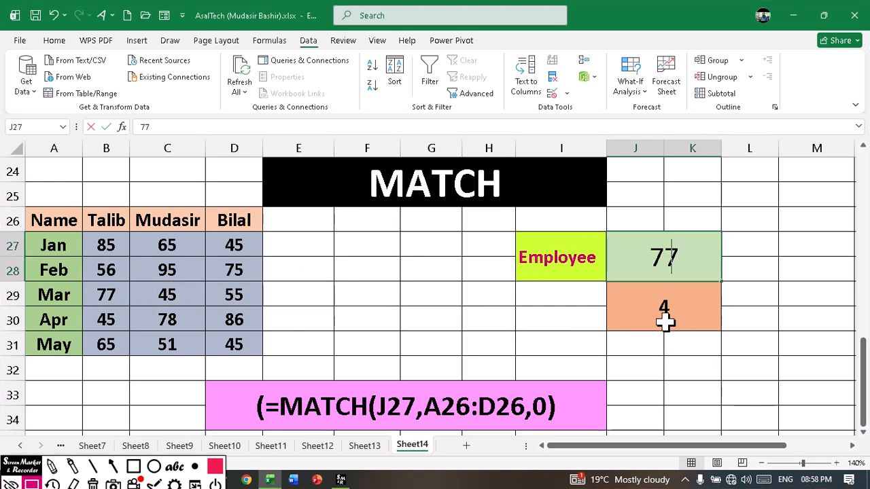
{"action": "type", "text": "56"}
{"action": "key", "text": "Return"}
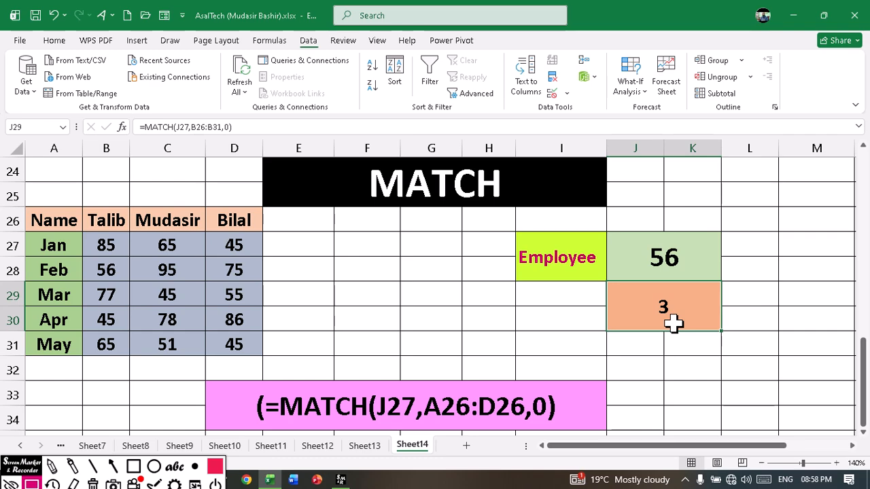
{"action": "mouse_move", "coordinate": [643, 293]}
{"action": "left_mouse_down"}
{"action": "mouse_move", "coordinate": [680, 327]}
{"action": "mouse_move", "coordinate": [157, 283]}
{"action": "left_mouse_up"}
{"action": "mouse_move", "coordinate": [79, 201]}
{"action": "left_mouse_down"}
{"action": "mouse_move", "coordinate": [131, 354]}
{"action": "mouse_move", "coordinate": [140, 353]}
{"action": "left_mouse_up"}
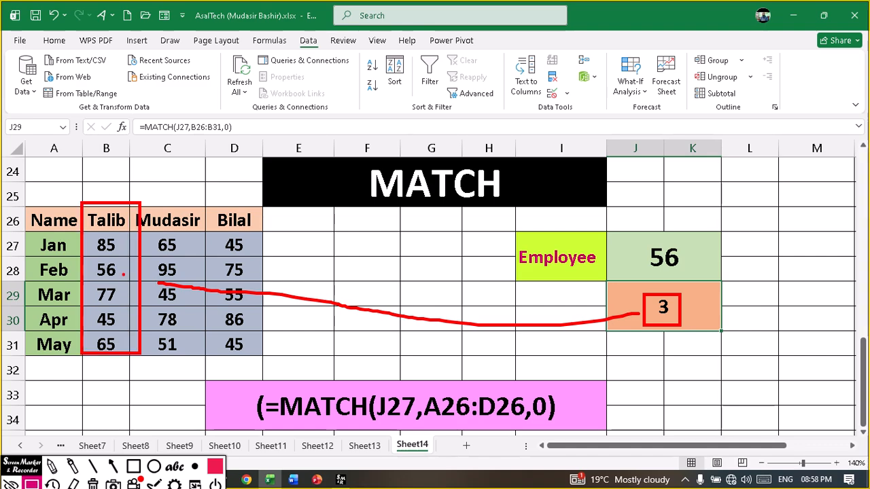
{"action": "mouse_move", "coordinate": [123, 271]}
{"action": "left_mouse_down"}
{"action": "mouse_move", "coordinate": [517, 278]}
{"action": "mouse_move", "coordinate": [686, 268]}
{"action": "left_mouse_up"}
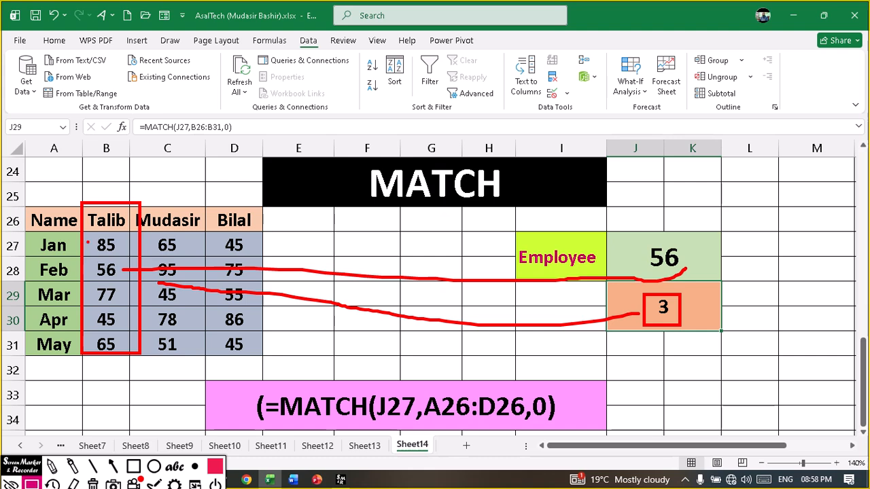
{"action": "left_click_drag", "start_coordinate": [114, 240], "coordinate": [114, 283]}
{"action": "mouse_move", "coordinate": [356, 164]}
{"action": "left_mouse_down"}
{"action": "mouse_move", "coordinate": [497, 208]}
{"action": "mouse_move", "coordinate": [540, 235]}
{"action": "mouse_move", "coordinate": [658, 212]}
{"action": "left_mouse_up"}
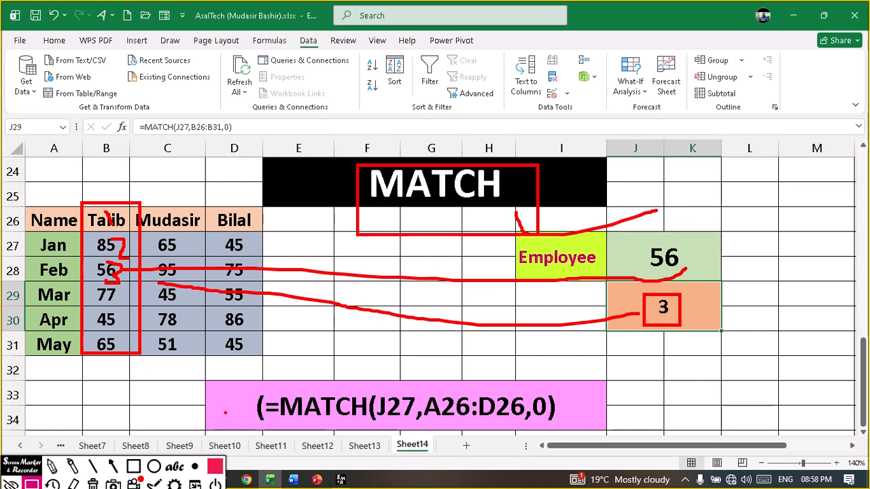
{"action": "left_click_drag", "start_coordinate": [258, 422], "coordinate": [403, 421]}
{"action": "left_click_drag", "start_coordinate": [372, 390], "coordinate": [415, 429]}
{"action": "left_click_drag", "start_coordinate": [422, 429], "coordinate": [507, 426]}
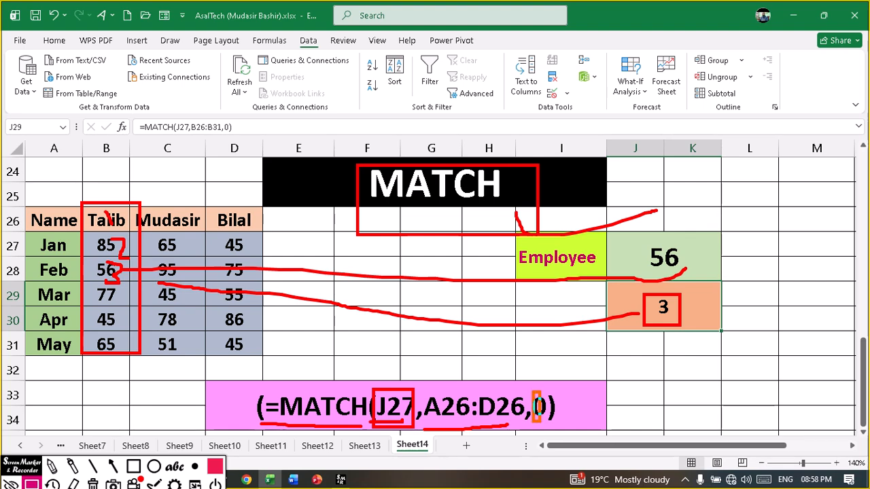
{"action": "mouse_move", "coordinate": [534, 393]}
{"action": "left_mouse_down"}
{"action": "mouse_move", "coordinate": [553, 425]}
{"action": "mouse_move", "coordinate": [533, 391]}
{"action": "mouse_move", "coordinate": [598, 392]}
{"action": "left_mouse_up"}
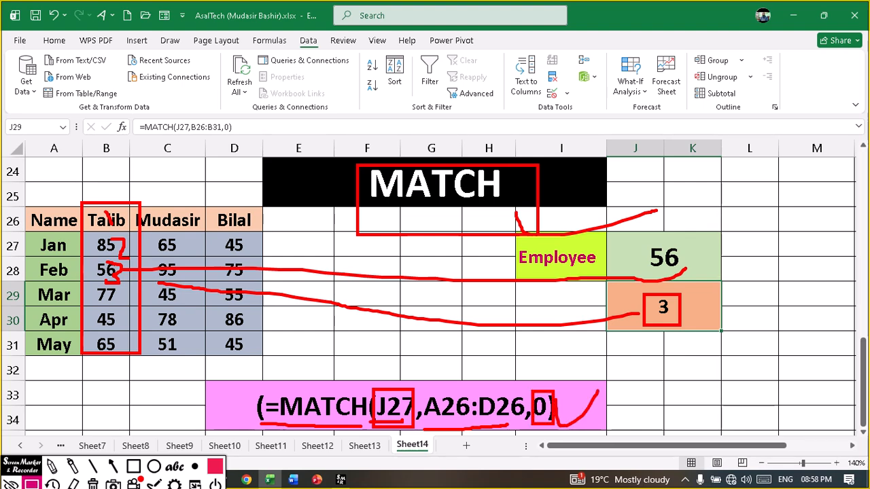
{"action": "mouse_move", "coordinate": [147, 246]}
{"action": "left_mouse_down"}
{"action": "mouse_move", "coordinate": [198, 252]}
{"action": "mouse_move", "coordinate": [235, 237]}
{"action": "left_mouse_up"}
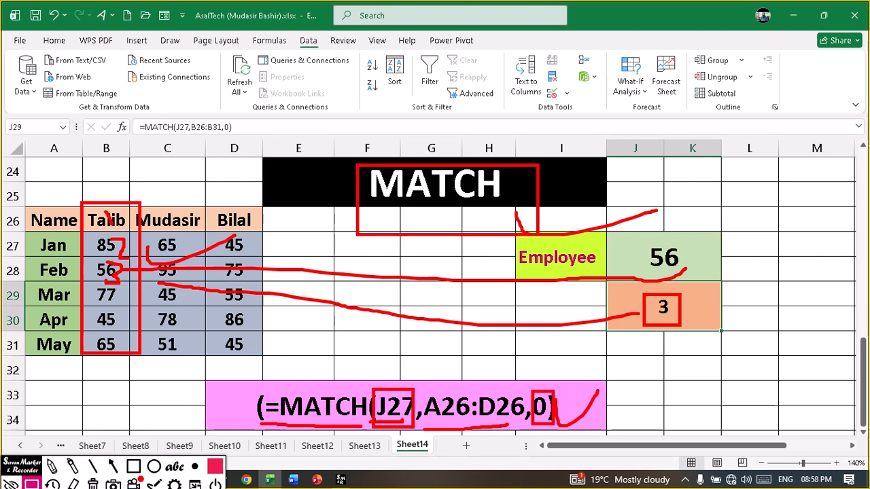
{"action": "key", "text": "Escape"}
- Start an HLOOKUP formula in result cell J17 of the HLOOKUP example, using the employee cell J15 as the lookup value
{"action": "scroll", "coordinate": [673, 324], "scroll_direction": "up", "scroll_amount": 6}
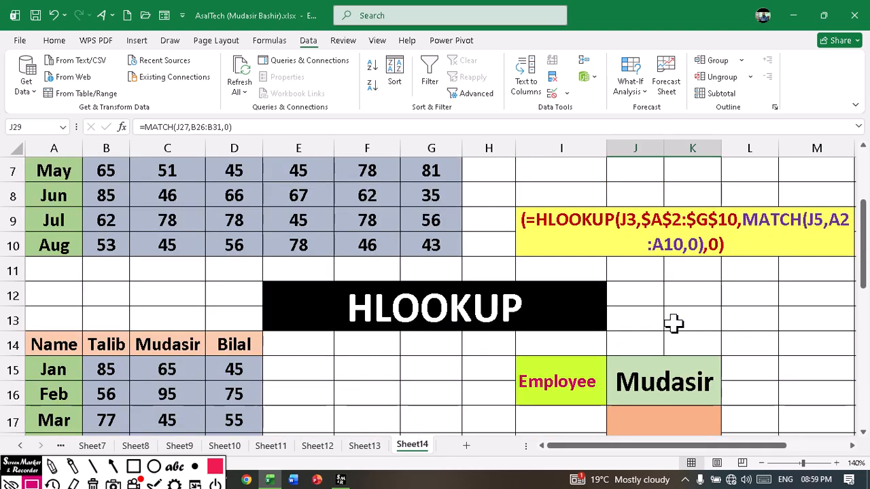
{"action": "scroll", "coordinate": [674, 324], "scroll_direction": "up", "scroll_amount": 2}
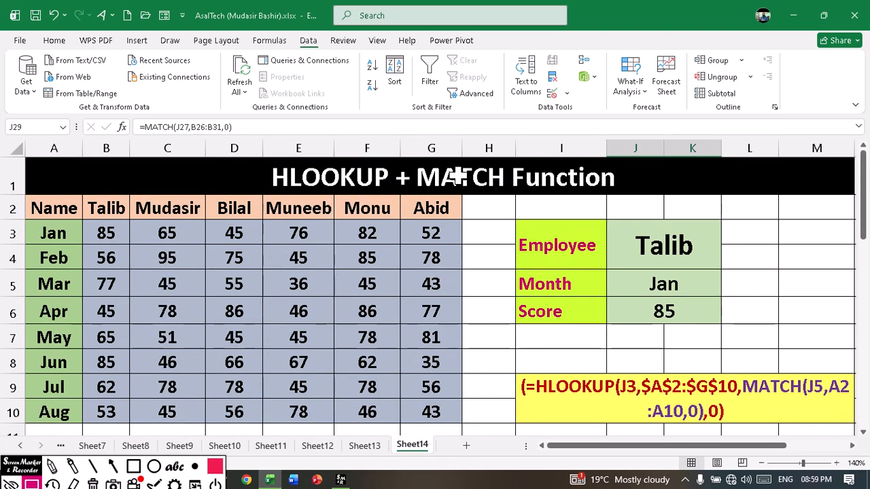
{"action": "scroll", "coordinate": [472, 286], "scroll_direction": "down", "scroll_amount": 4}
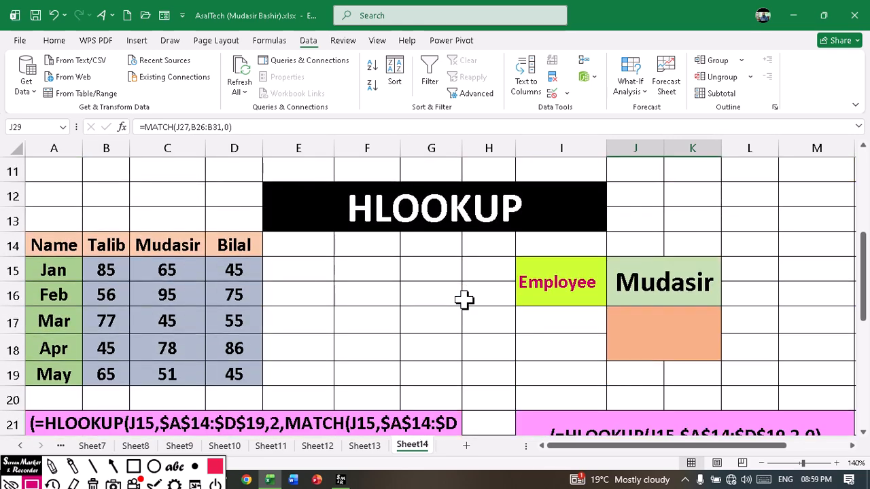
{"action": "scroll", "coordinate": [464, 300], "scroll_direction": "down", "scroll_amount": 1}
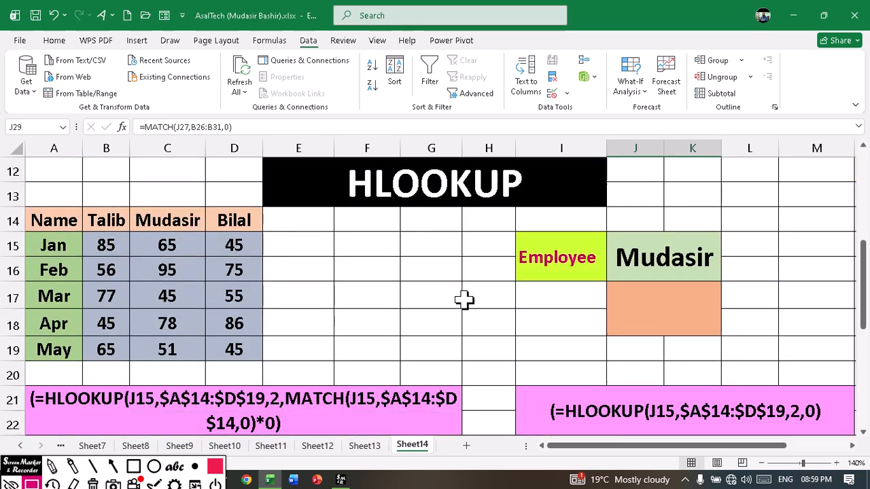
{"action": "left_click", "coordinate": [667, 311]}
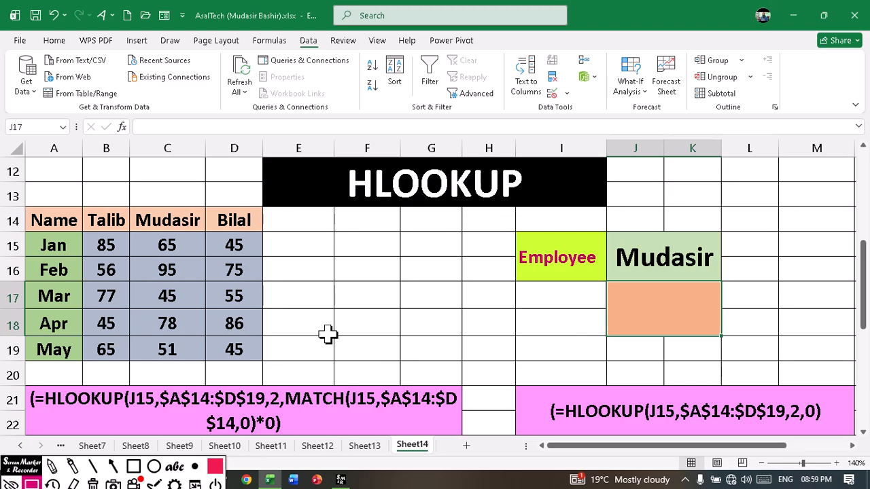
{"action": "scroll", "coordinate": [328, 334], "scroll_direction": "up", "scroll_amount": 4}
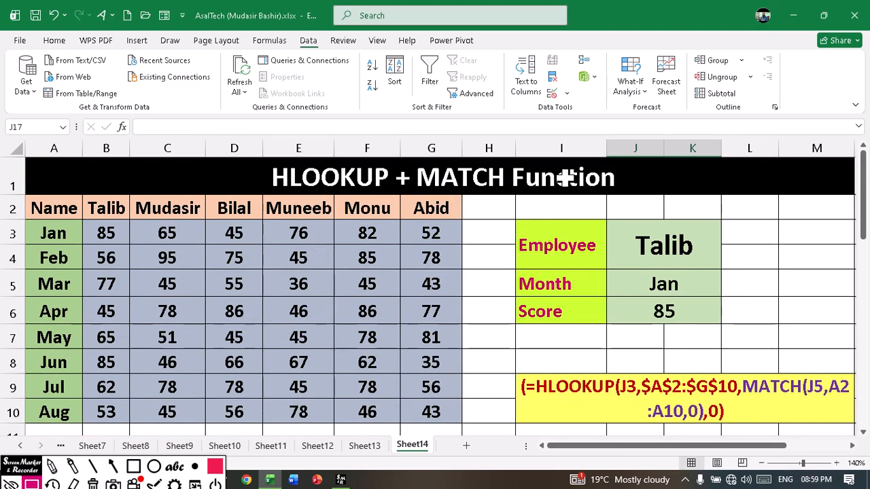
{"action": "scroll", "coordinate": [489, 333], "scroll_direction": "down", "scroll_amount": 4}
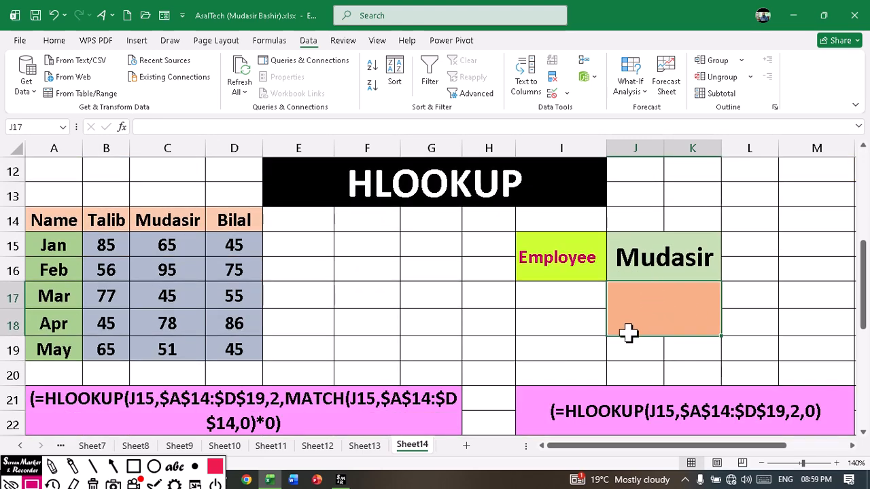
{"action": "type", "text": "+"}
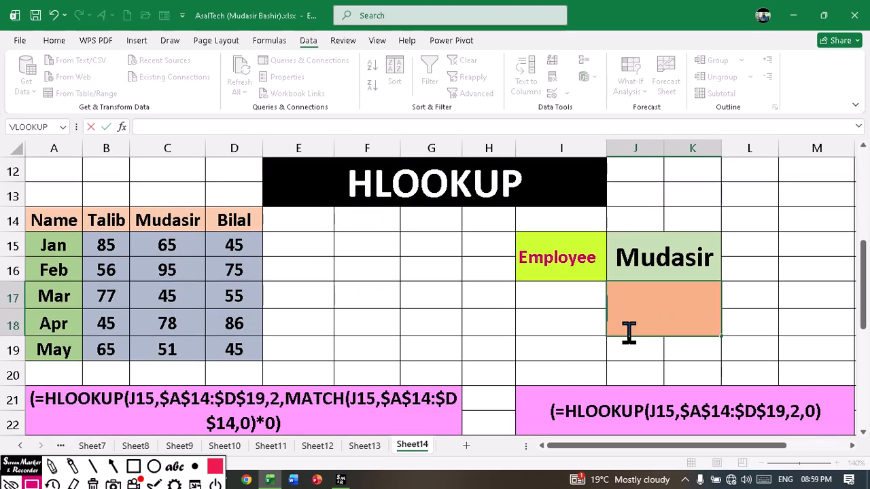
{"action": "type", "text": "Hl"}
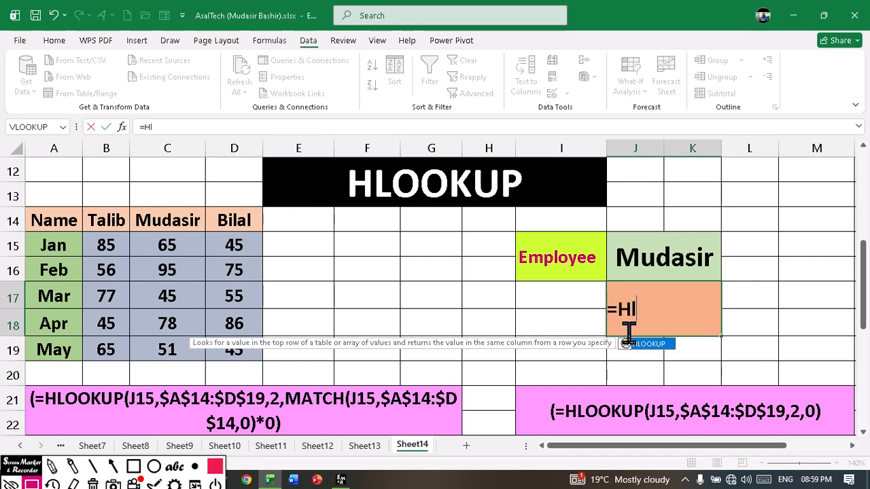
{"action": "type", "text": "ookup"}
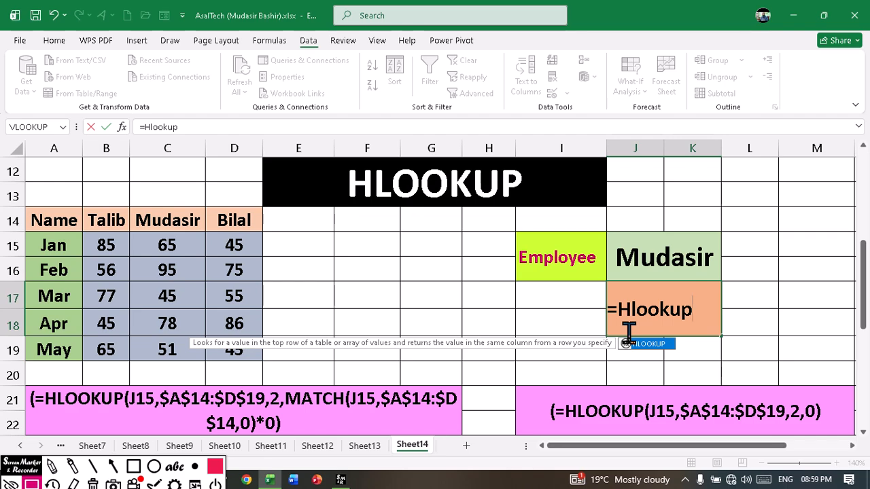
{"action": "type", "text": "("}
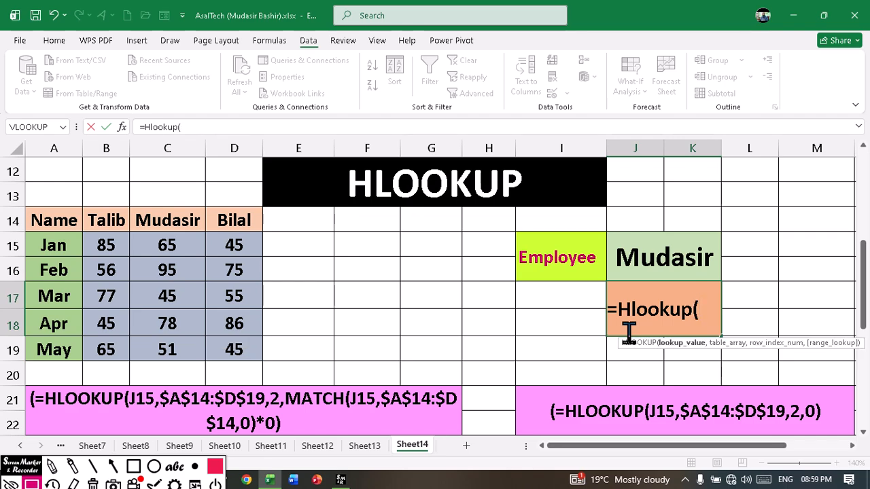
{"action": "left_click", "coordinate": [667, 266]}
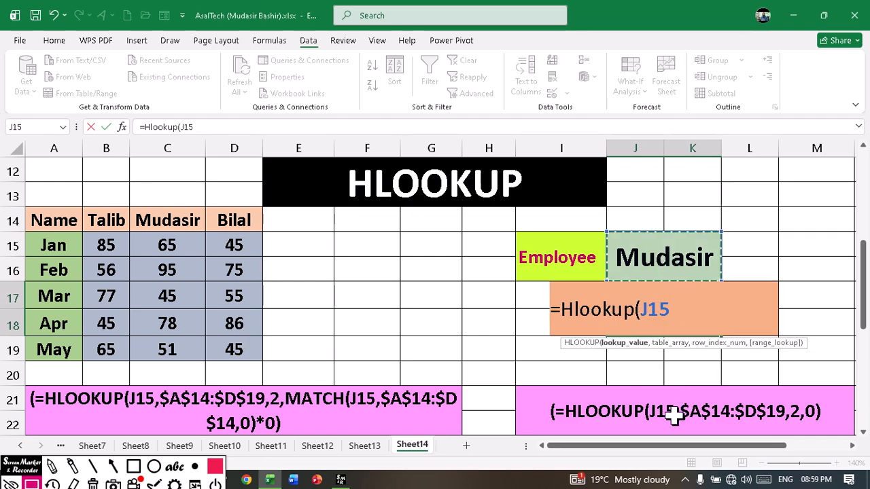
- Complete the J17 formula as =HLOOKUP(J15,$A$14:$D$19,2,0), with the score table as absolute range, row index 2 and exact match
{"action": "type", "text": ","}
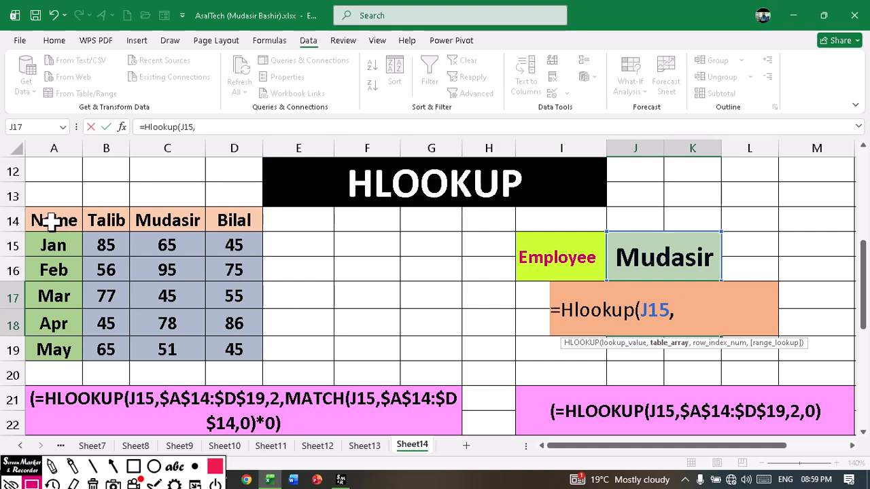
{"action": "left_click_drag", "start_coordinate": [52, 219], "coordinate": [227, 345]}
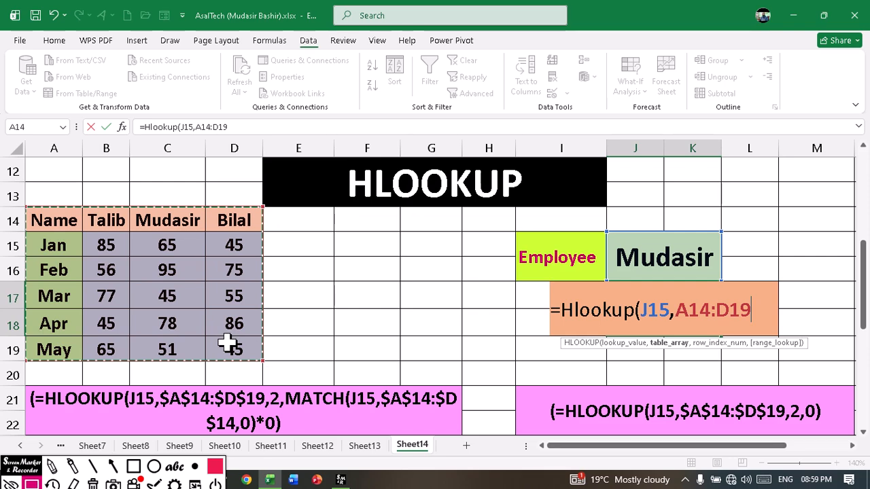
{"action": "key", "text": "F4"}
{"action": "type", "text": ","}
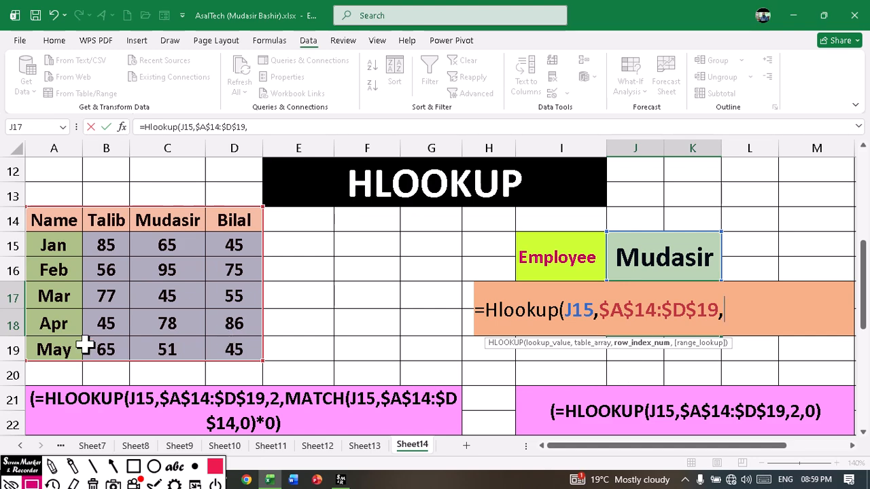
{"action": "type", "text": "2"}
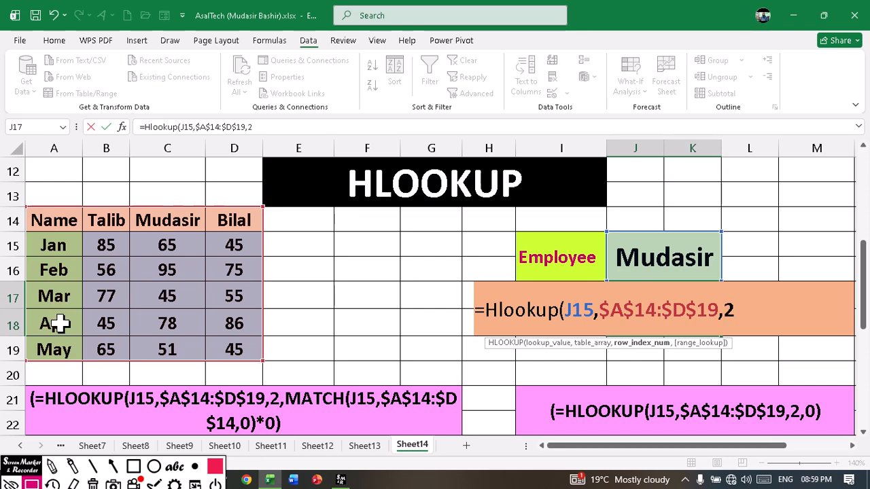
{"action": "type", "text": ",0)"}
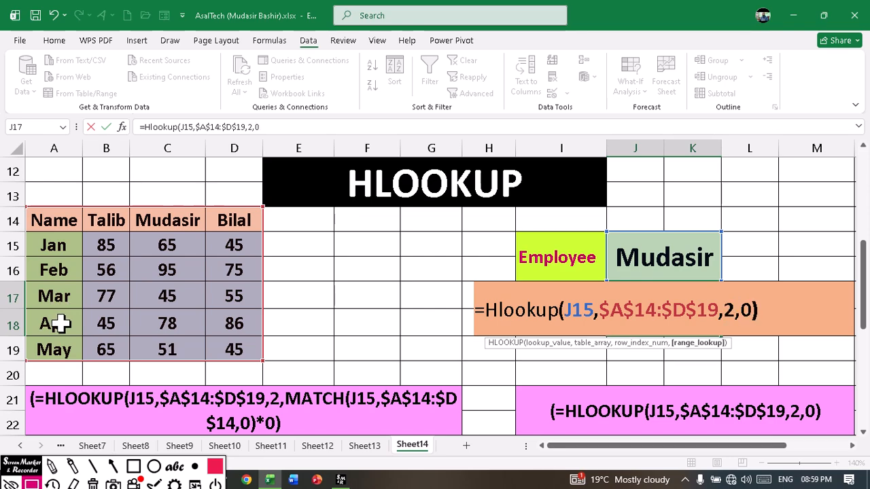
{"action": "key", "text": "Return"}
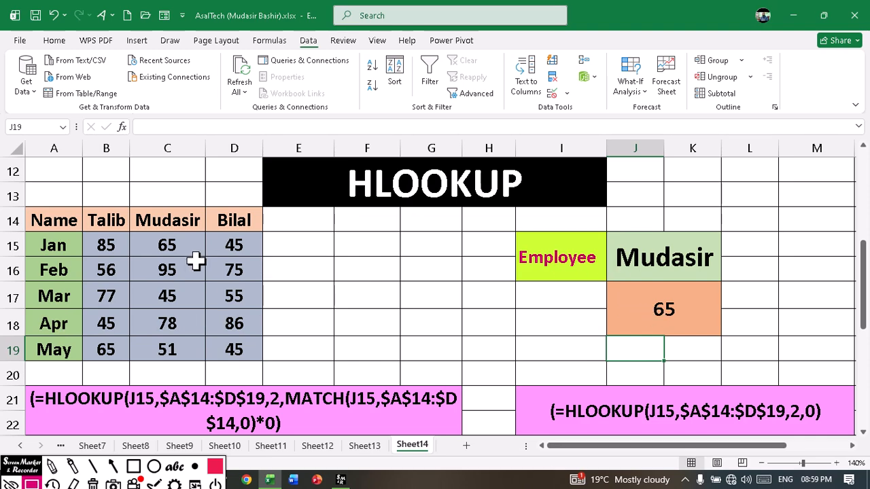
- Change the employee lookup value in cell J15 to the employee name in header cell B14
{"action": "left_click", "coordinate": [703, 248]}
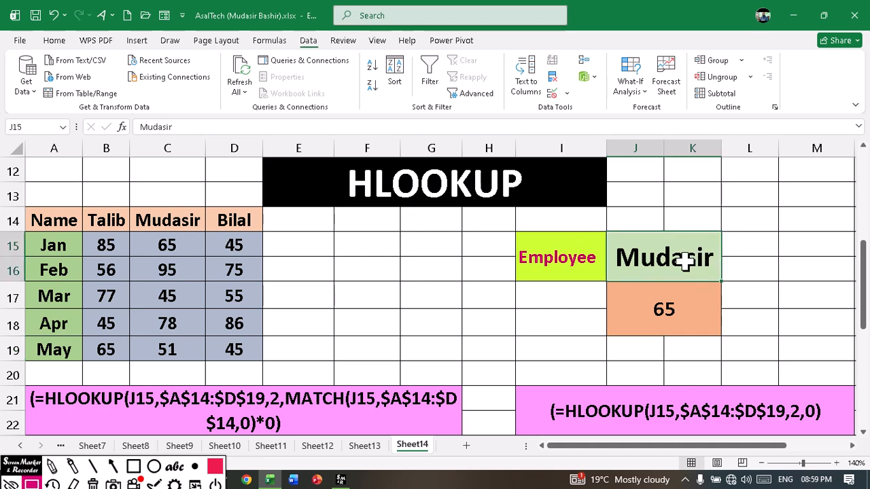
{"action": "type", "text": "Talib"}
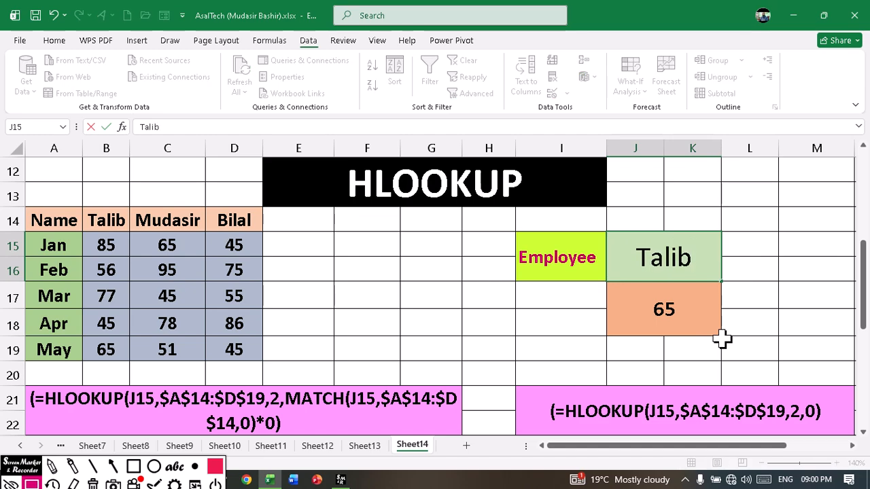
{"action": "key", "text": "Return"}
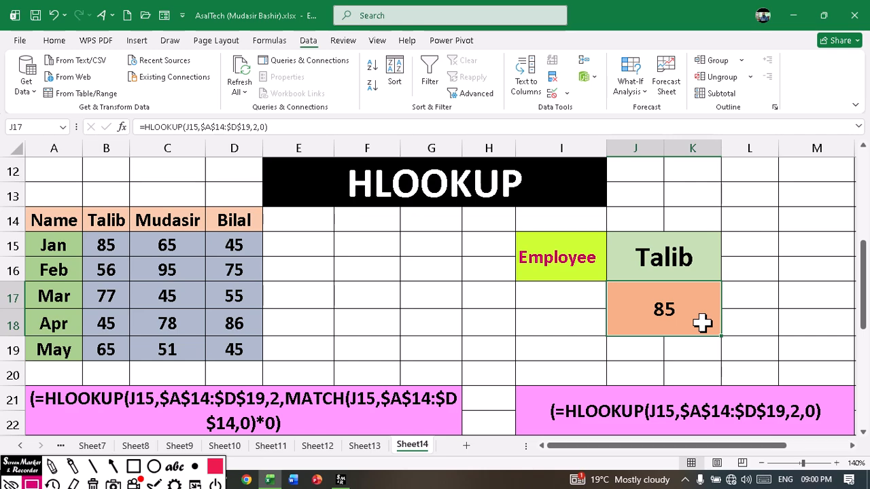
- Box the result in J17 and the January score in B15 in red, connect them with a line, and clear the markings
{"action": "left_click_drag", "start_coordinate": [636, 295], "coordinate": [701, 331]}
{"action": "left_click_drag", "start_coordinate": [641, 312], "coordinate": [199, 282]}
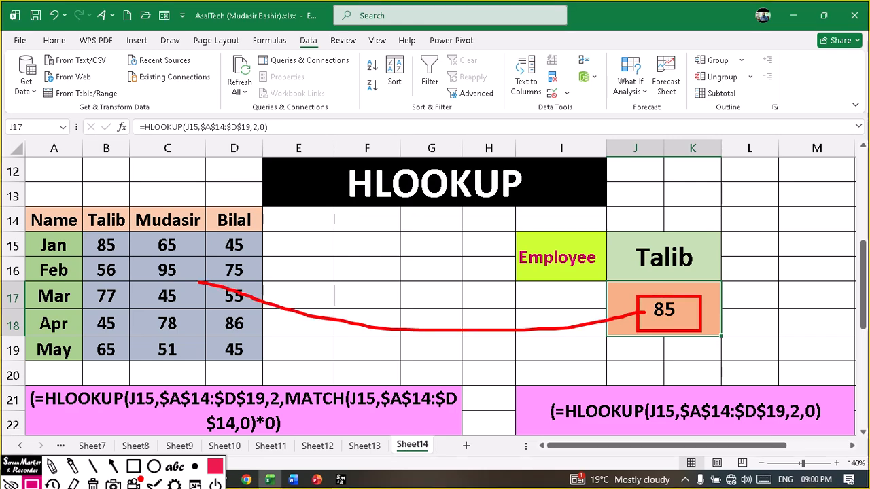
{"action": "left_click_drag", "start_coordinate": [80, 231], "coordinate": [155, 258]}
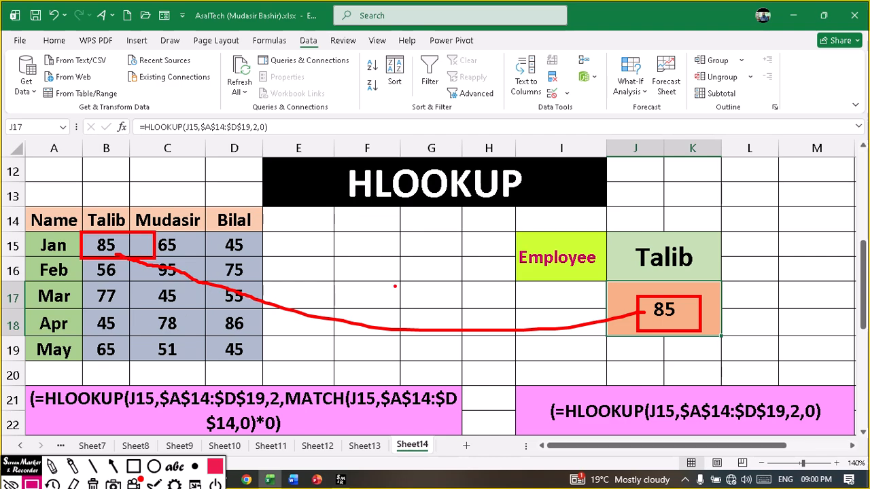
{"action": "right_click", "coordinate": [427, 295]}
{"action": "key", "text": "Escape"}
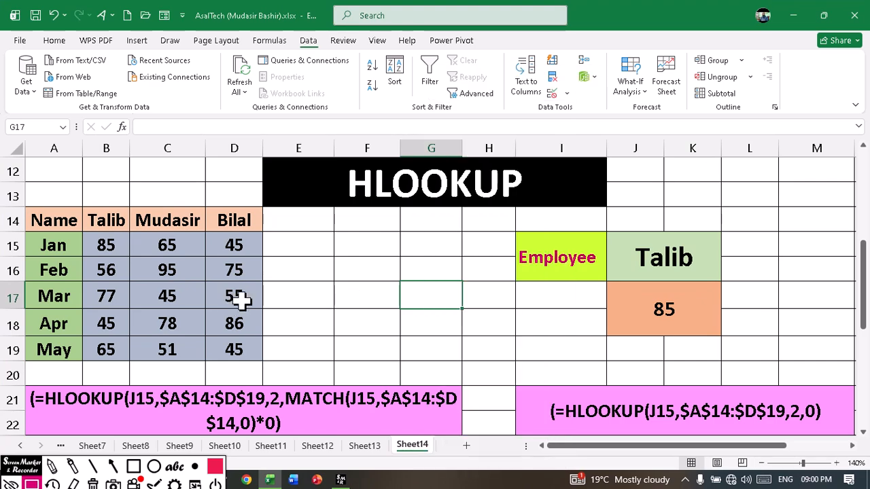
- Insert a blank row above the Jan row of the HLOOKUP table and select the result cell to check its formula
{"action": "left_click", "coordinate": [5, 243]}
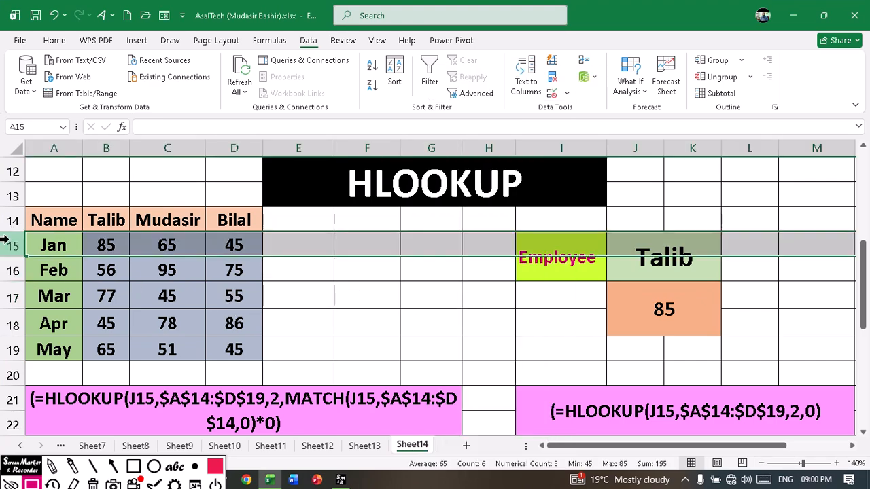
{"action": "right_click", "coordinate": [6, 242]}
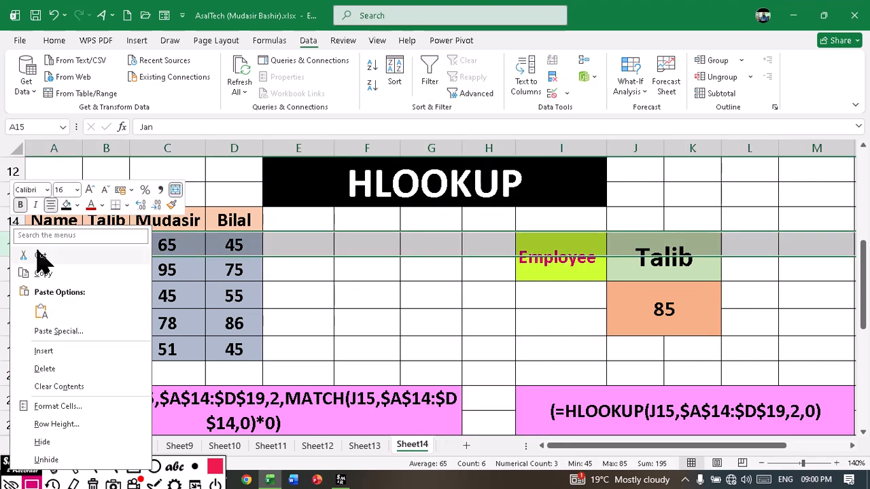
{"action": "left_click", "coordinate": [51, 351]}
{"action": "left_click", "coordinate": [71, 246]}
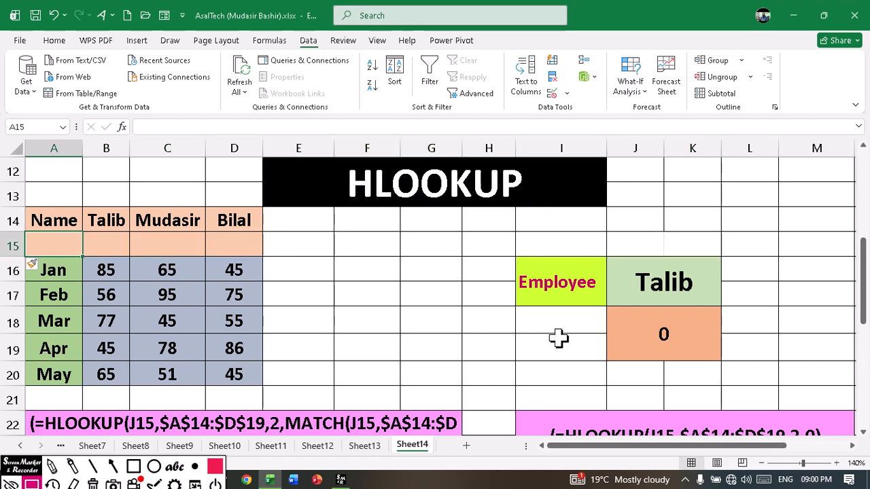
{"action": "left_click", "coordinate": [624, 338]}
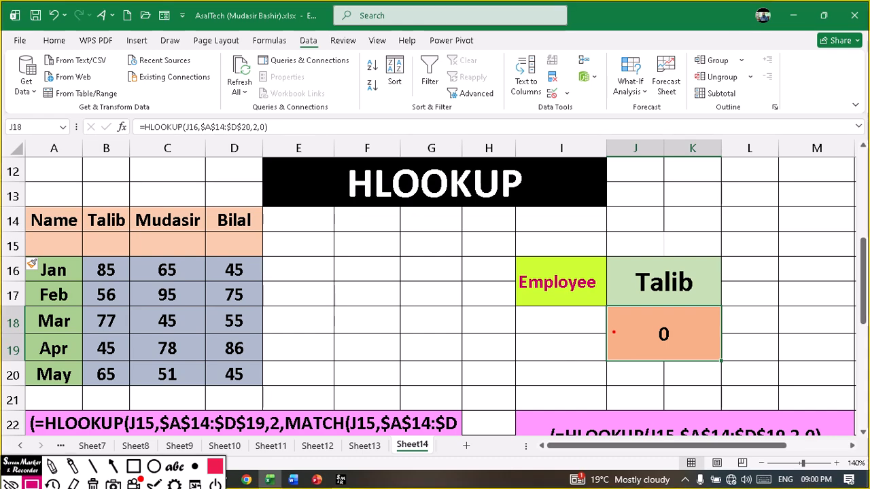
- Mark the result in J18, the HLOOKUP title and the blank table row in red, and clear the markings
{"action": "left_click_drag", "start_coordinate": [644, 330], "coordinate": [717, 361]}
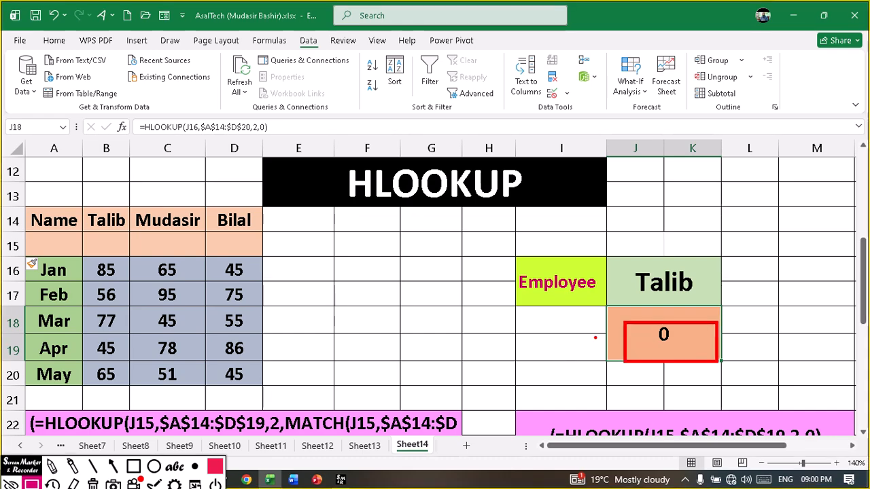
{"action": "mouse_move", "coordinate": [344, 167]}
{"action": "left_mouse_down"}
{"action": "mouse_move", "coordinate": [435, 212]}
{"action": "mouse_move", "coordinate": [530, 215]}
{"action": "left_mouse_up"}
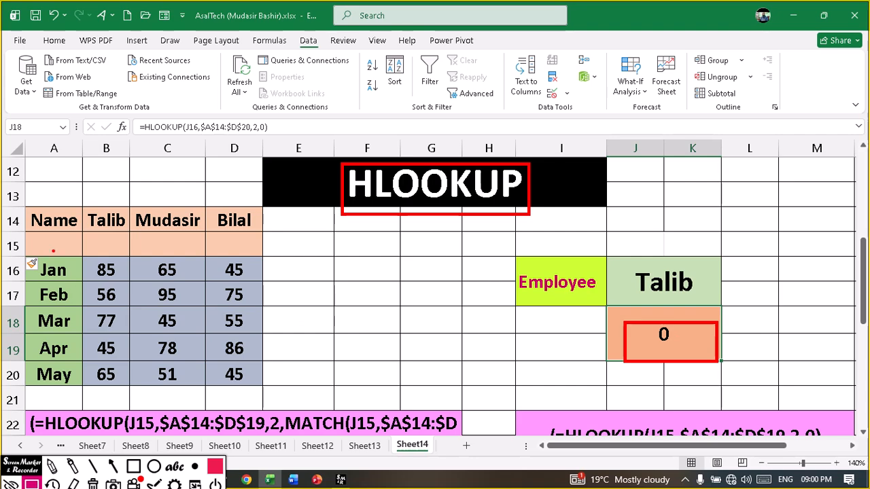
{"action": "left_click_drag", "start_coordinate": [53, 239], "coordinate": [154, 248]}
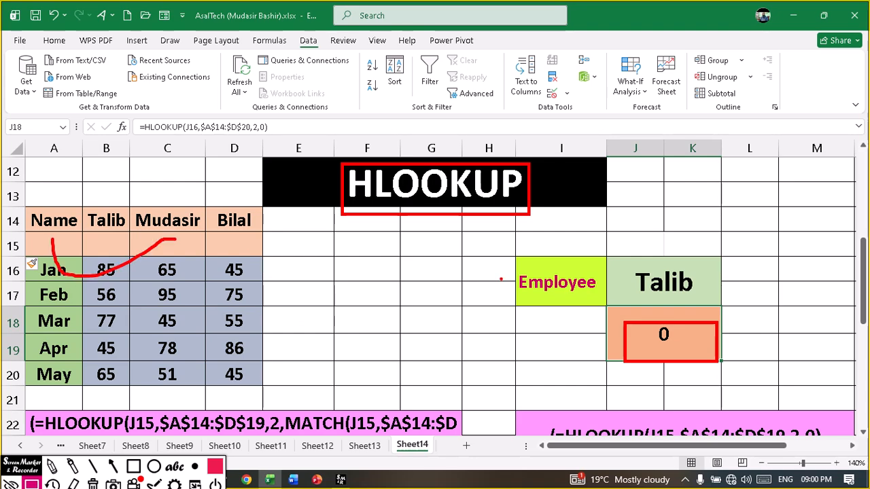
{"action": "left_click_drag", "start_coordinate": [701, 328], "coordinate": [809, 304]}
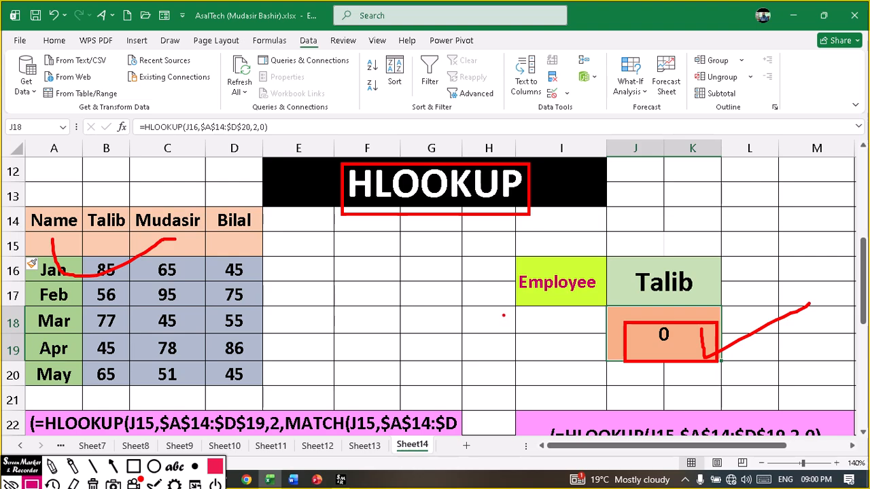
{"action": "key", "text": "Escape"}
- Mark the HLOOKUP + MATCH title, several month rows, the score in J6 and the written formula below it in red
{"action": "scroll", "coordinate": [439, 318], "scroll_direction": "up", "scroll_amount": 4}
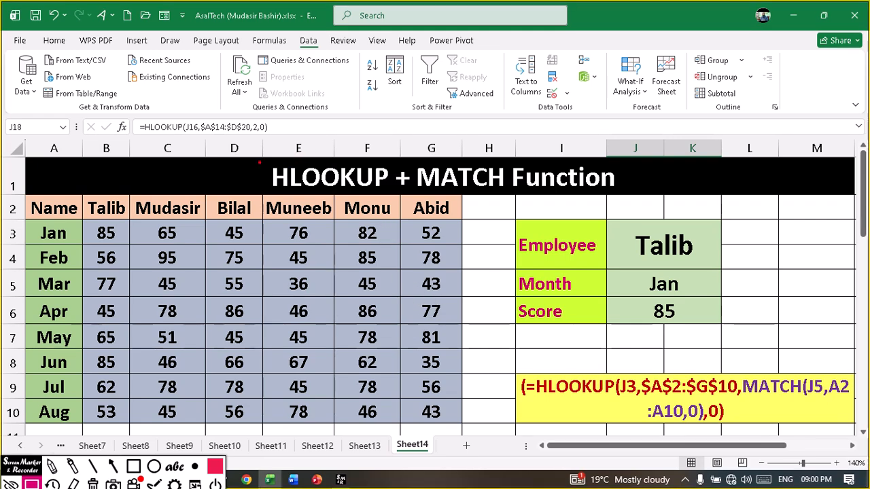
{"action": "left_click_drag", "start_coordinate": [280, 169], "coordinate": [379, 197]}
{"action": "left_click_drag", "start_coordinate": [344, 167], "coordinate": [418, 129]}
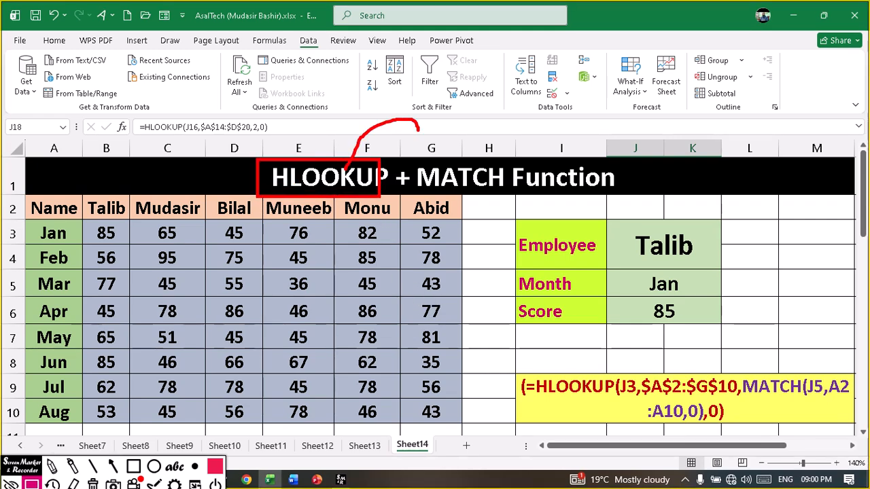
{"action": "left_click_drag", "start_coordinate": [30, 234], "coordinate": [119, 234]}
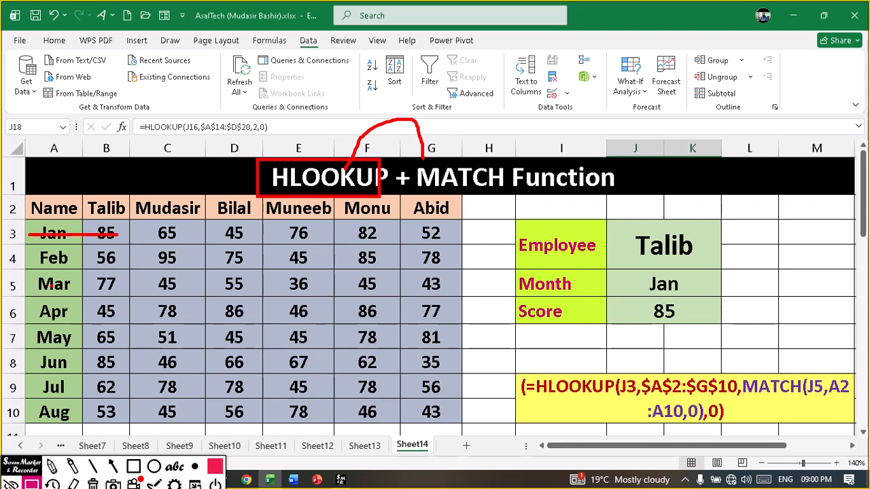
{"action": "left_click_drag", "start_coordinate": [25, 354], "coordinate": [86, 351]}
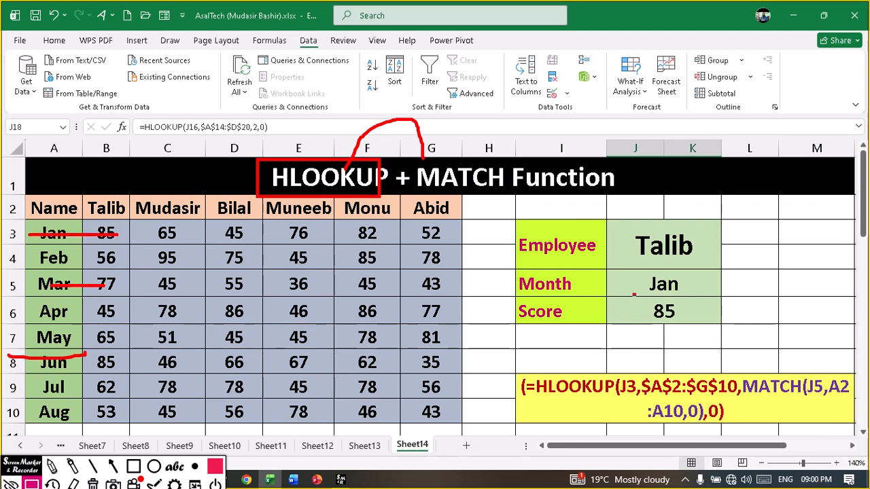
{"action": "mouse_move", "coordinate": [634, 295]}
{"action": "left_mouse_down"}
{"action": "mouse_move", "coordinate": [724, 328]}
{"action": "mouse_move", "coordinate": [759, 328]}
{"action": "left_mouse_up"}
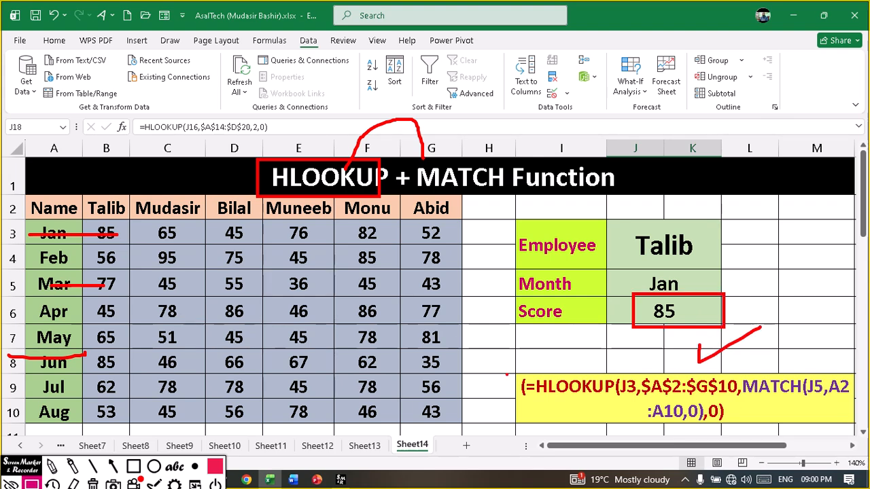
{"action": "mouse_move", "coordinate": [519, 356]}
{"action": "left_mouse_down"}
{"action": "mouse_move", "coordinate": [561, 387]}
{"action": "mouse_move", "coordinate": [817, 411]}
{"action": "mouse_move", "coordinate": [854, 432]}
{"action": "left_mouse_up"}
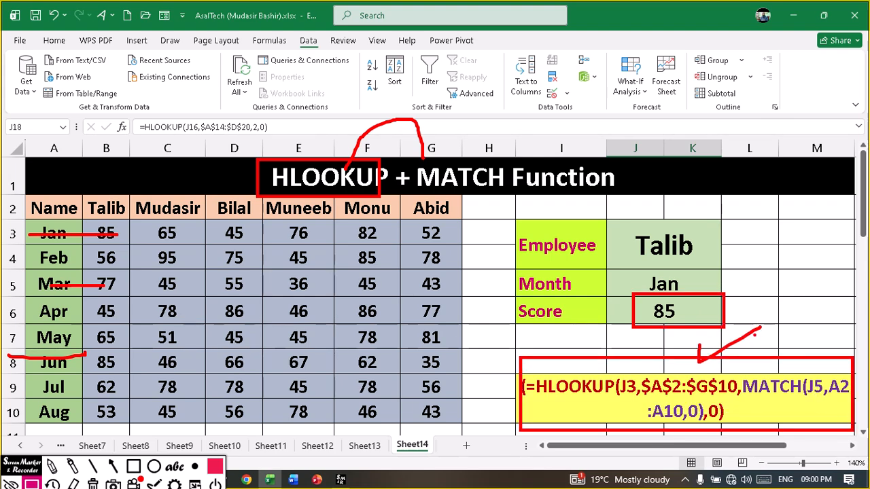
{"action": "left_click_drag", "start_coordinate": [759, 327], "coordinate": [775, 296]}
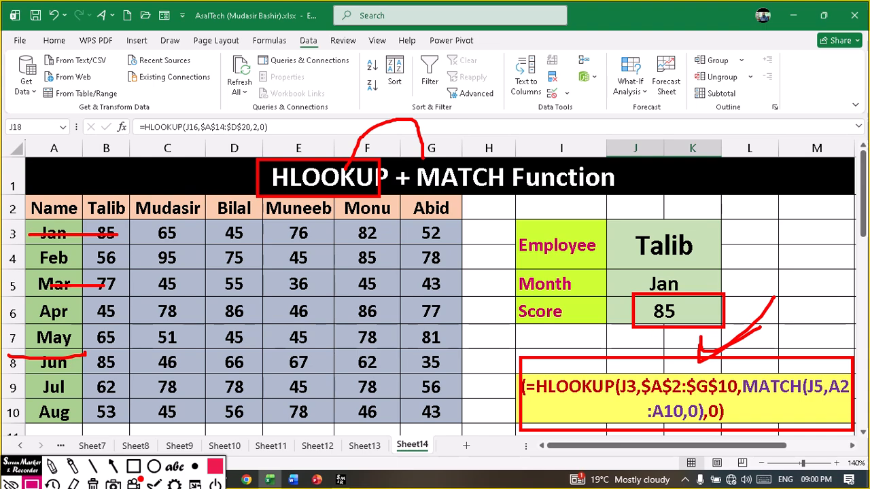
- Clear the Score cell J6 and start an HLOOKUP formula there with the employee cell J3 as lookup value
{"action": "left_click", "coordinate": [655, 316]}
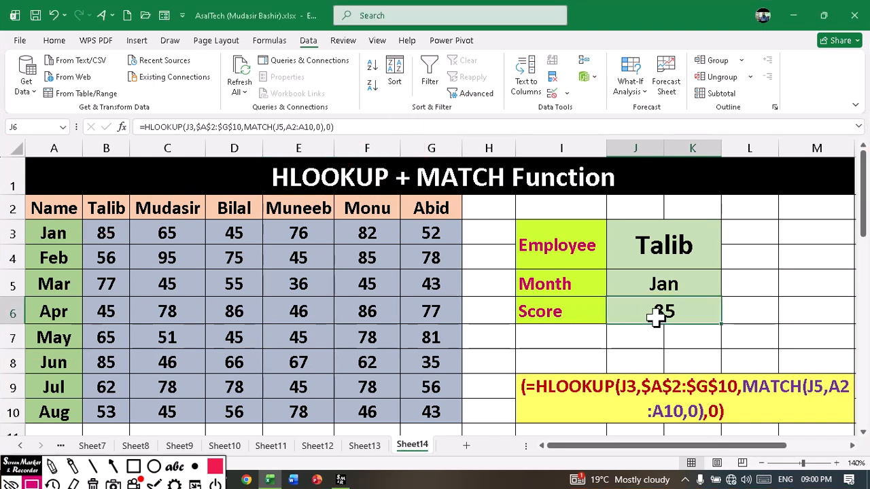
{"action": "key", "text": "Delete"}
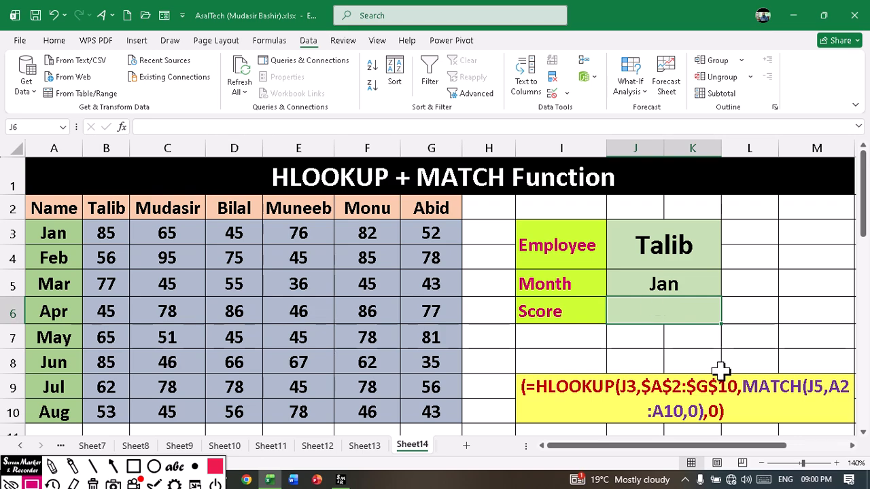
{"action": "type", "text": "+"}
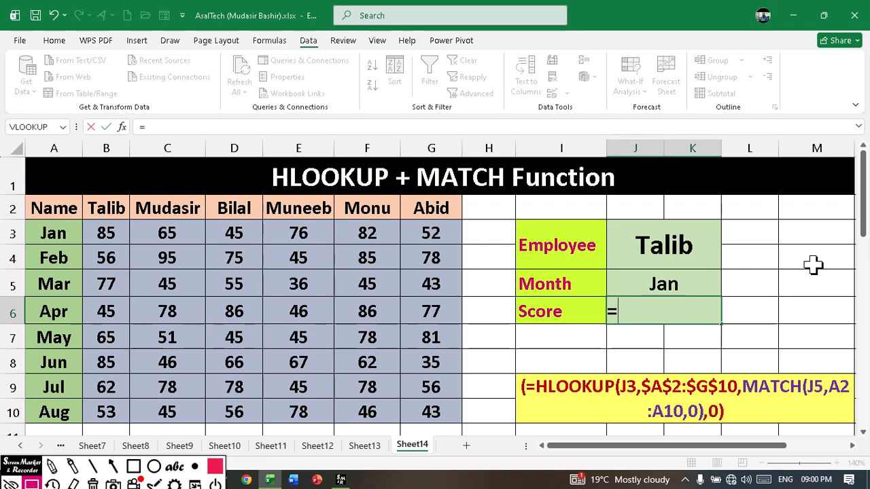
{"action": "type", "text": "Hlookup"}
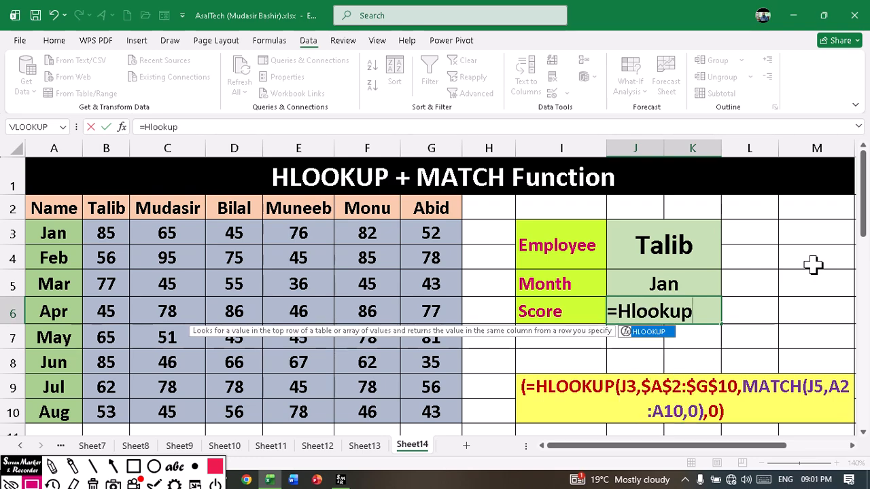
{"action": "type", "text": "("}
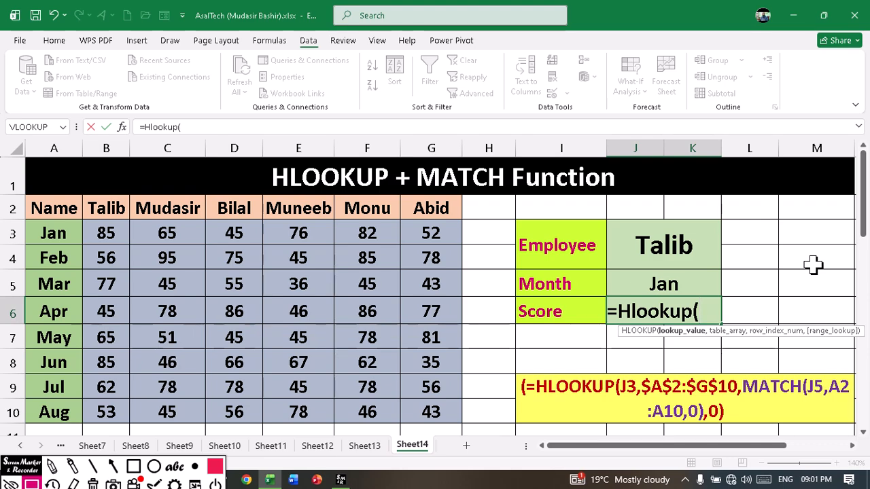
{"action": "type", "text": "J3"}
{"action": "left_click", "coordinate": [649, 246]}
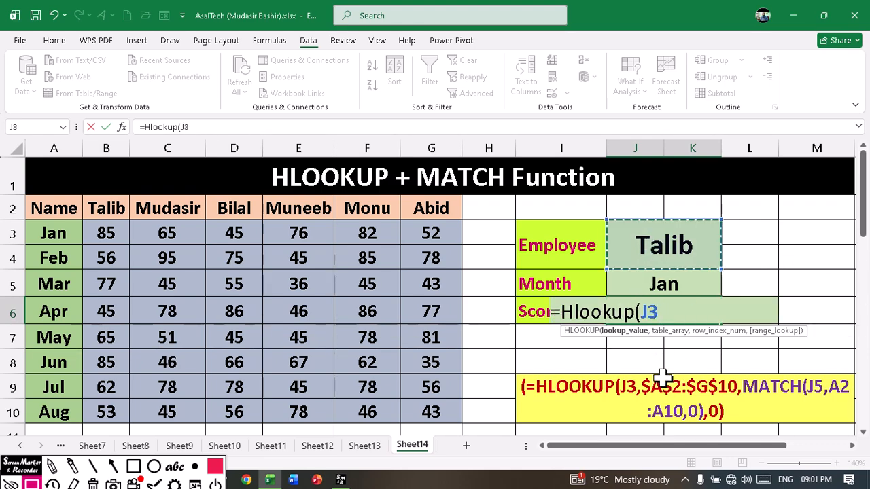
- Add the whole score table as the absolute range $A$2:$G$10 for the HLOOKUP table array
{"action": "type", "text": ","}
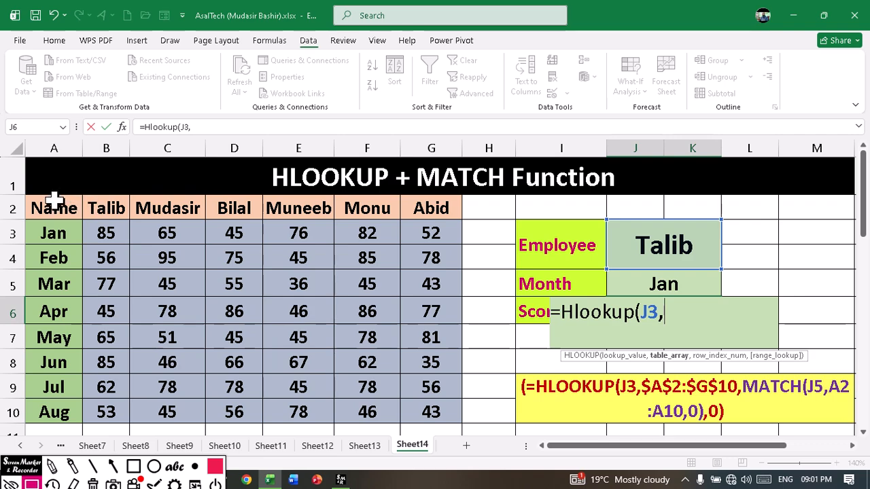
{"action": "left_click_drag", "start_coordinate": [58, 202], "coordinate": [416, 405]}
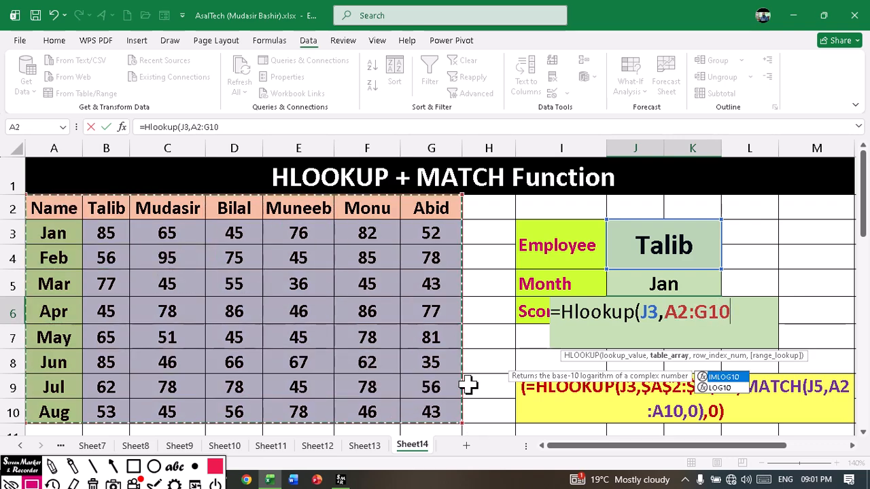
{"action": "key", "text": "F4"}
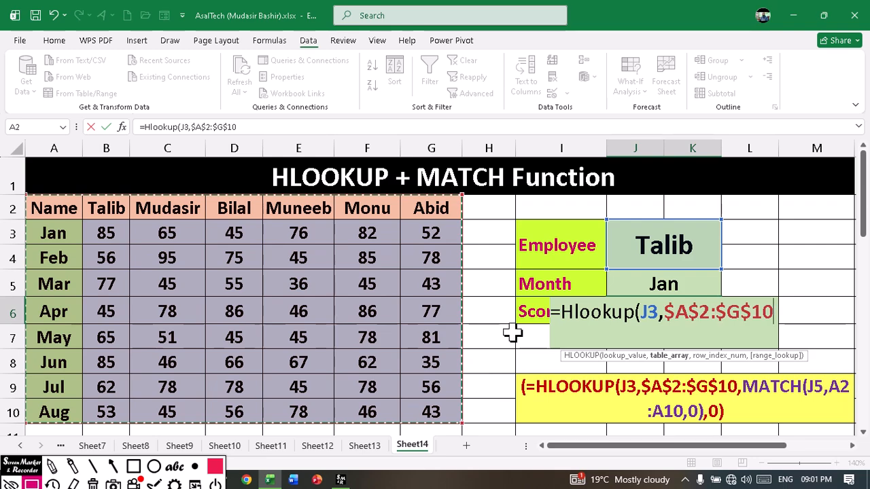
{"action": "type", "text": ","}
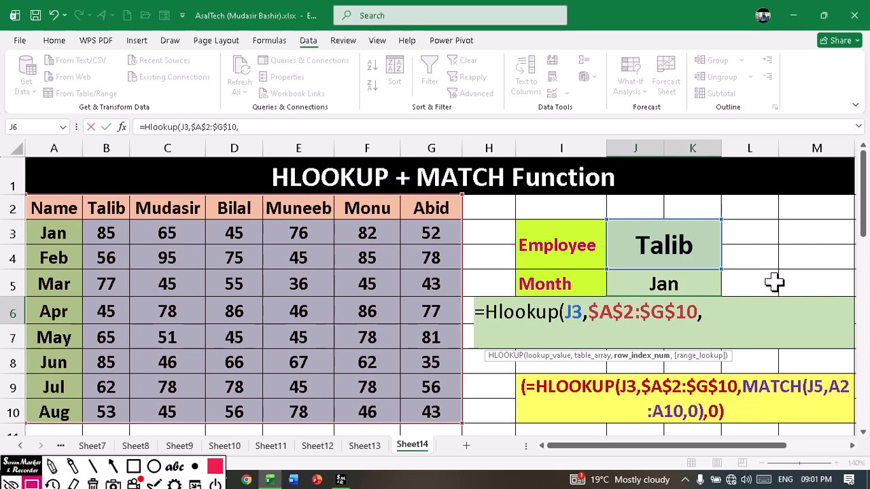
- Nest a MATCH as the row index with lookup value J5, lookup array A2:A10 and match type 0
{"action": "type", "text": "Matc"}
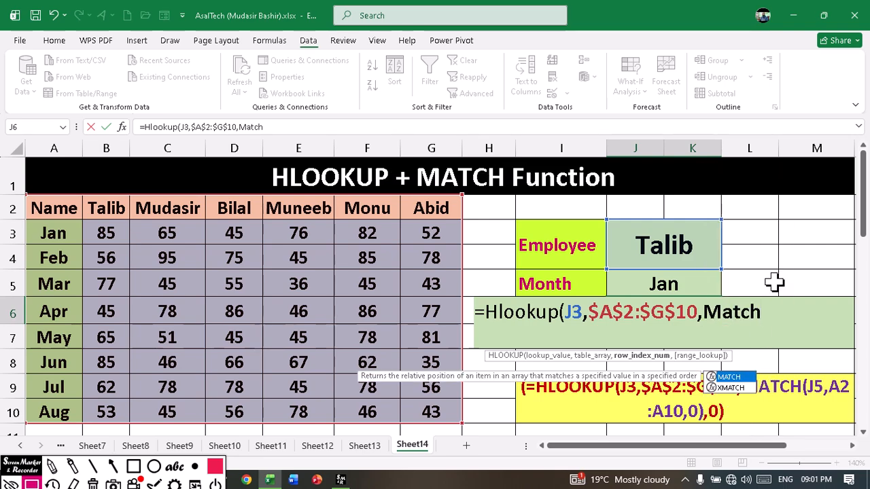
{"action": "type", "text": "h("}
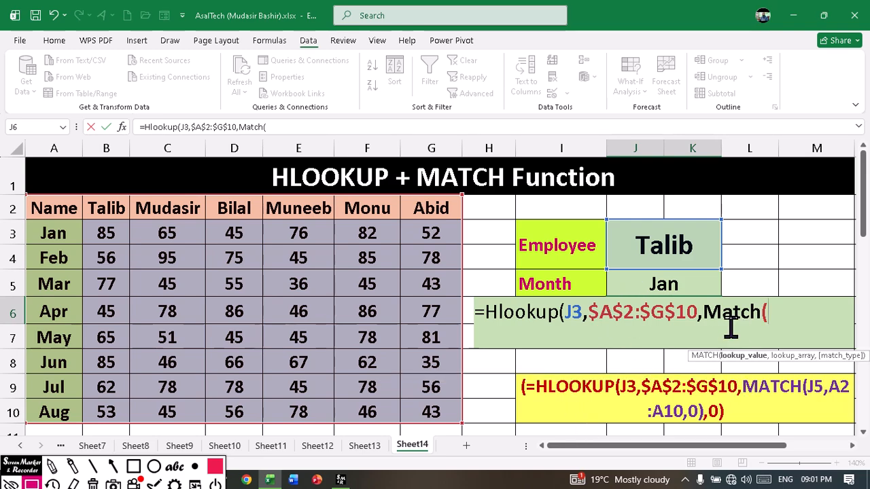
{"action": "left_click", "coordinate": [669, 285]}
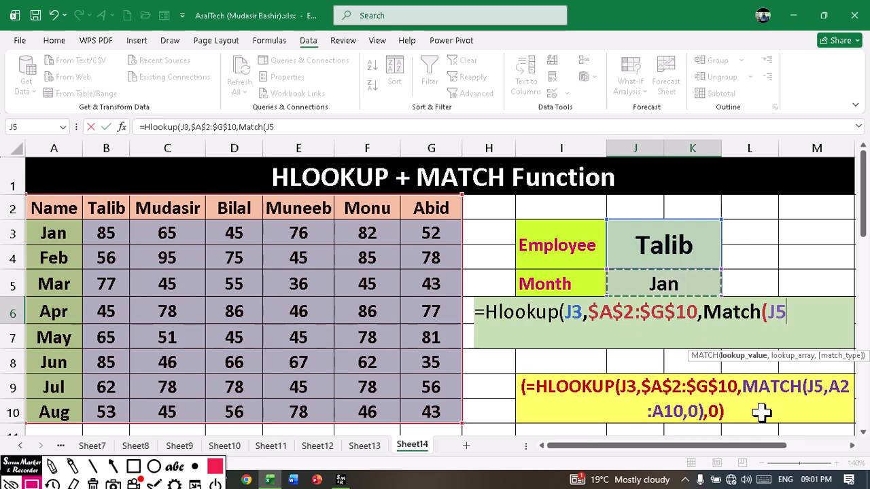
{"action": "type", "text": ","}
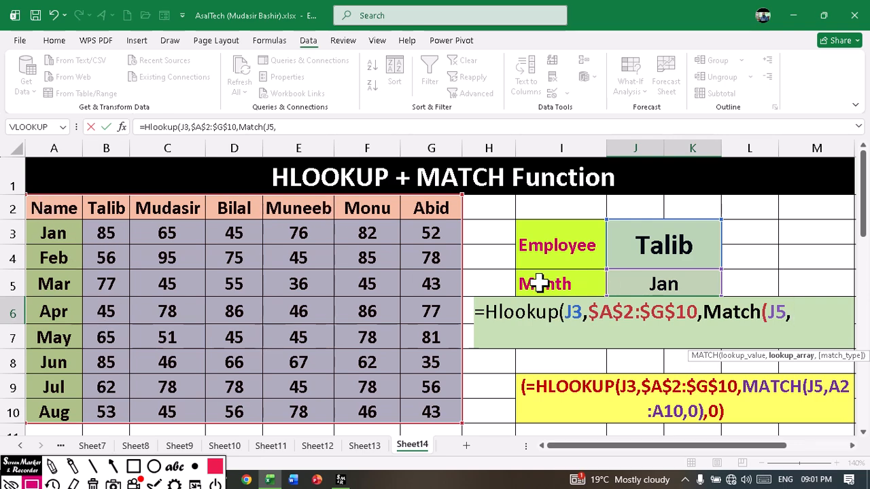
{"action": "left_click_drag", "start_coordinate": [51, 206], "coordinate": [63, 407]}
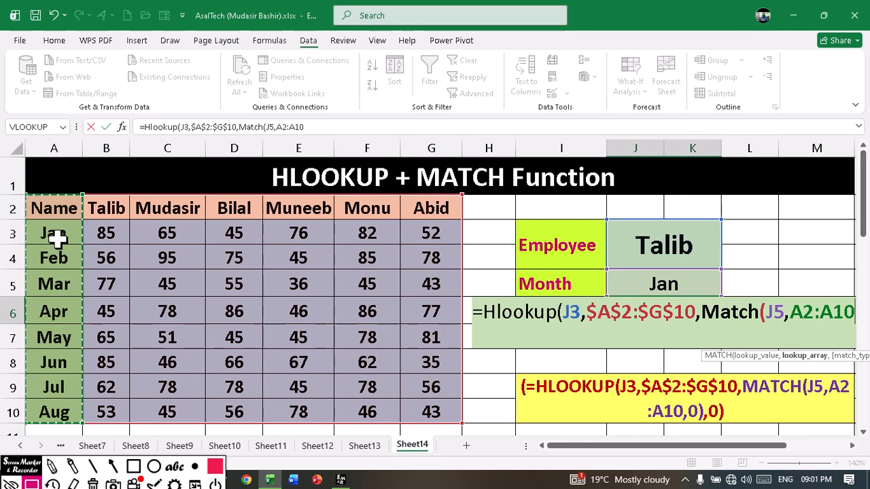
{"action": "type", "text": ",0"}
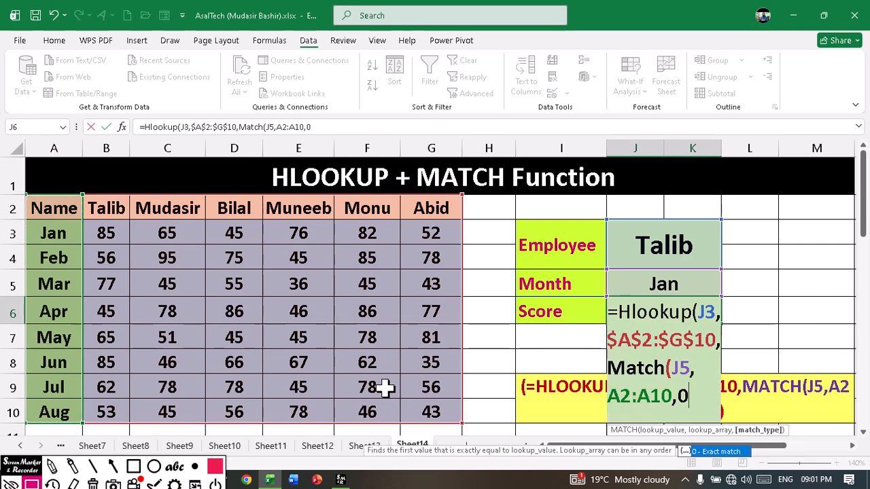
{"action": "type", "text": " ),"}
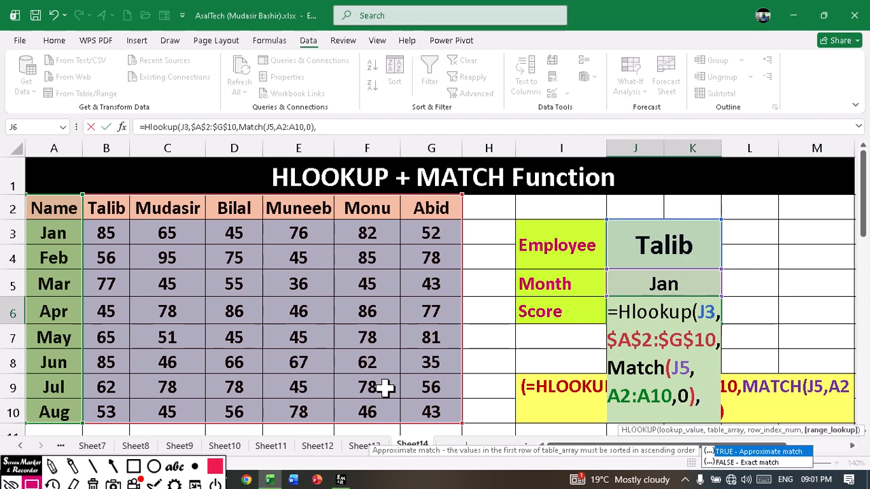
- Finish the HLOOKUP formula in J6 with range lookup 0 for an exact match and enter it
{"action": "type", "text": ")"}
{"action": "key", "text": "BackSpace"}
{"action": "type", "text": "0)"}
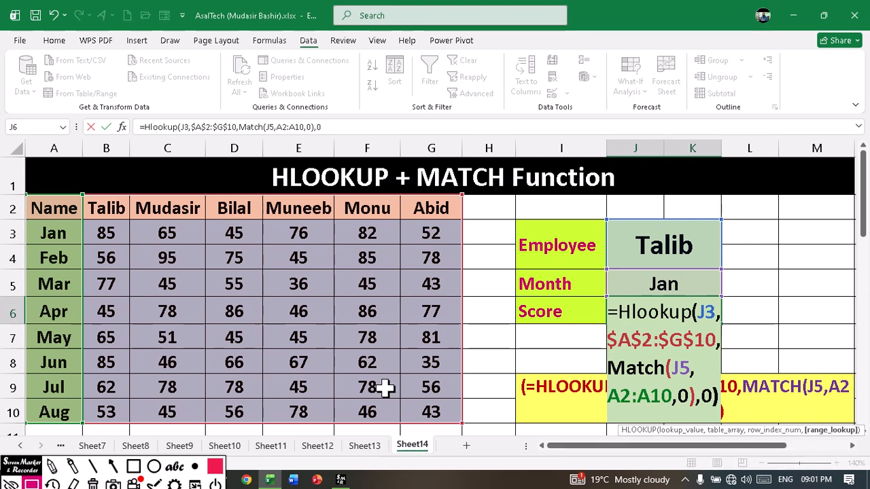
{"action": "key", "text": "Return"}
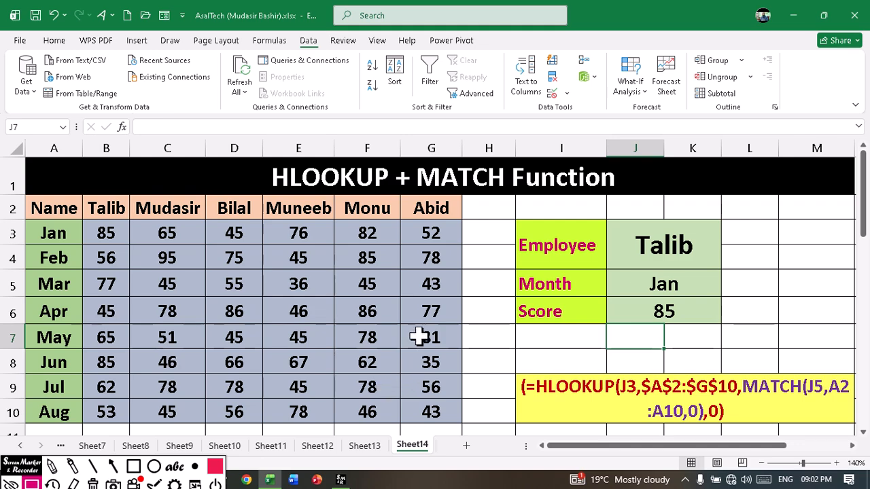
- Select J6, box J3, its matching header B2 and the January entries A3:B3 in red with a connecting line, and clear the markings
{"action": "left_click", "coordinate": [659, 310]}
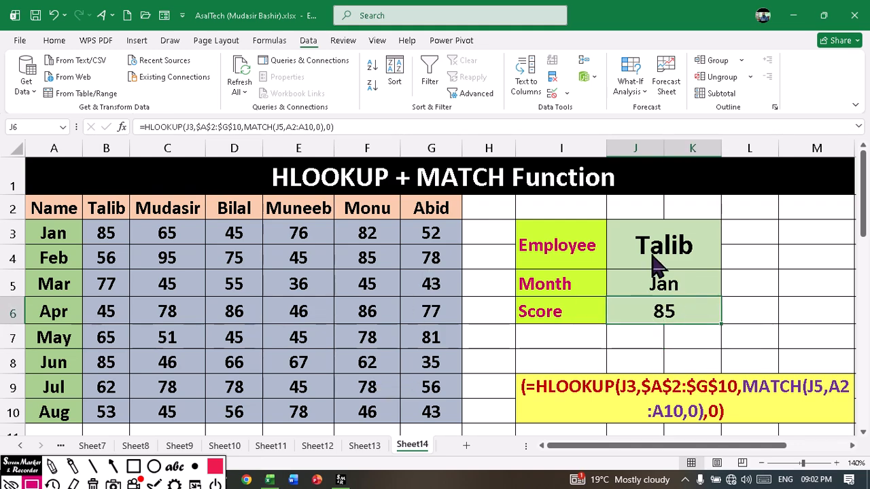
{"action": "left_click_drag", "start_coordinate": [629, 228], "coordinate": [727, 264]}
{"action": "mouse_move", "coordinate": [658, 249]}
{"action": "left_mouse_down"}
{"action": "mouse_move", "coordinate": [209, 141]}
{"action": "mouse_move", "coordinate": [124, 192]}
{"action": "mouse_move", "coordinate": [111, 219]}
{"action": "mouse_move", "coordinate": [138, 219]}
{"action": "left_mouse_up"}
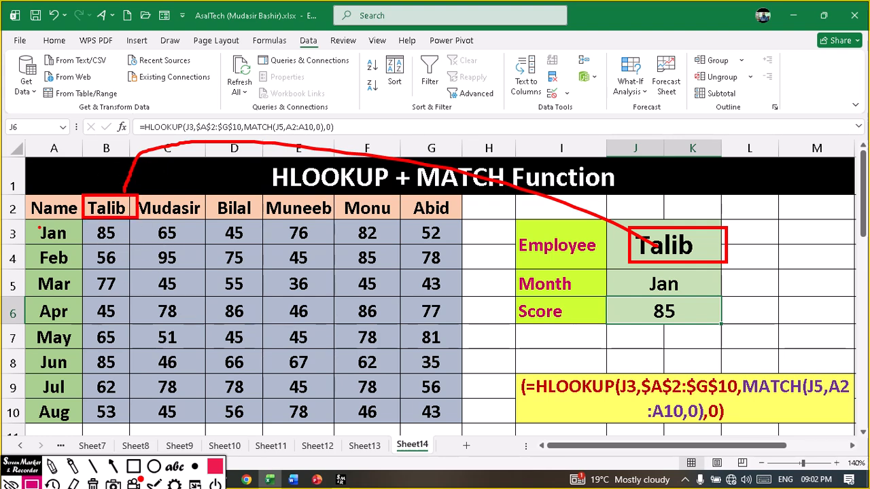
{"action": "left_click_drag", "start_coordinate": [25, 222], "coordinate": [131, 246]}
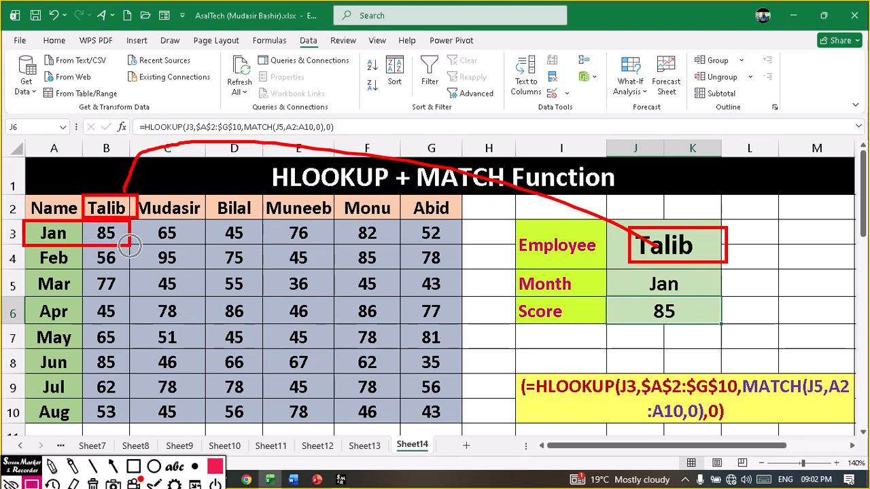
{"action": "key", "text": "Escape"}
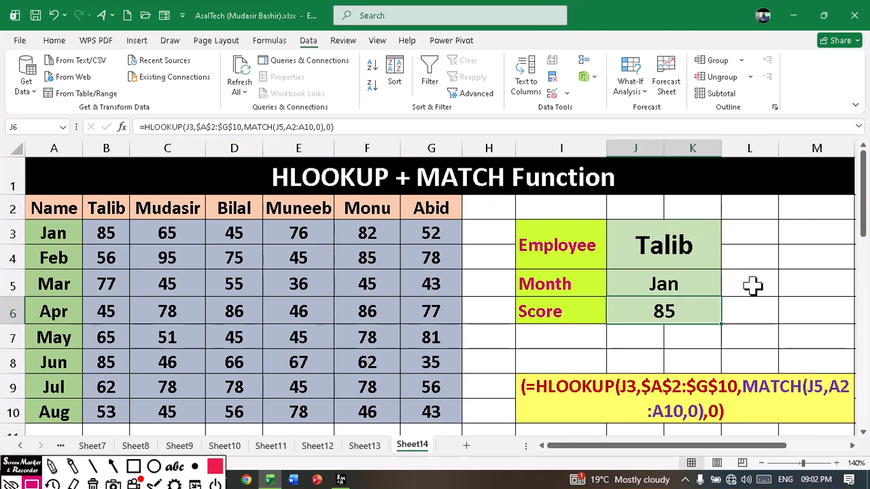
- Set the month in J5 to May, and temporarily box the May score in B7 in red
{"action": "left_click", "coordinate": [700, 287]}
{"action": "left_click", "coordinate": [726, 290]}
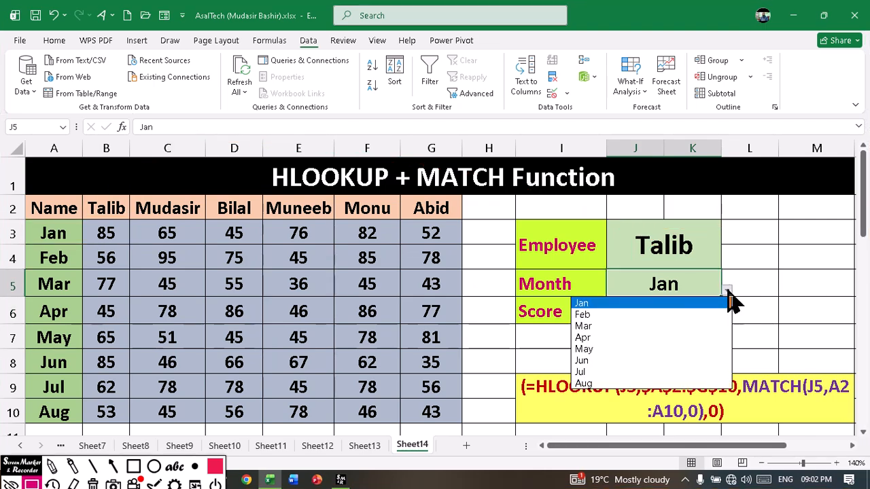
{"action": "left_click", "coordinate": [640, 348]}
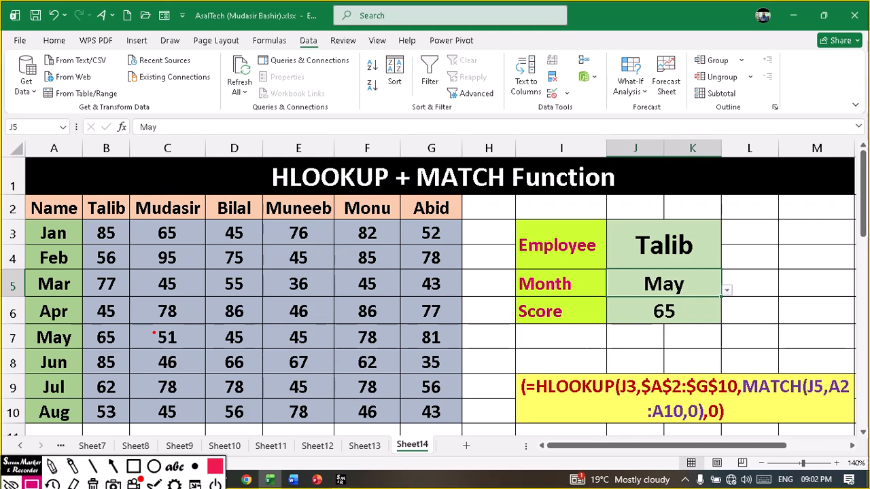
{"action": "left_click_drag", "start_coordinate": [89, 324], "coordinate": [115, 348]}
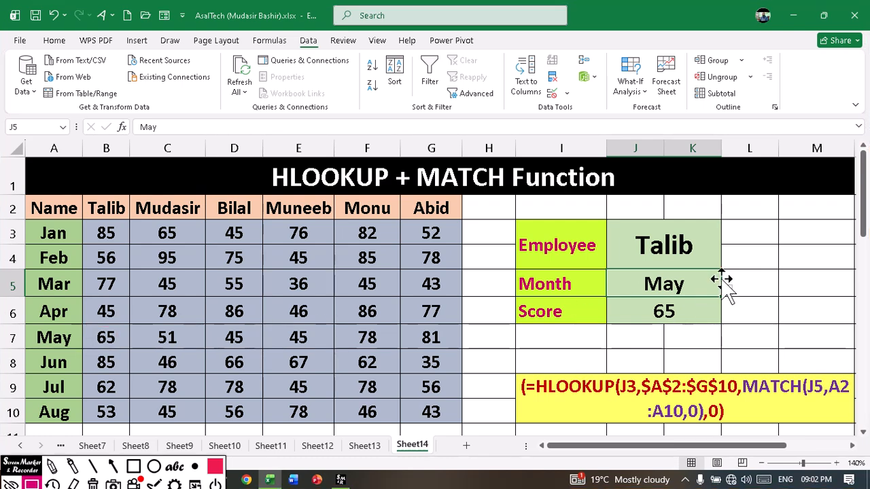
- Change the employee in J3 to the name in header cell C2
{"action": "left_click", "coordinate": [679, 248]}
{"action": "left_click", "coordinate": [727, 239]}
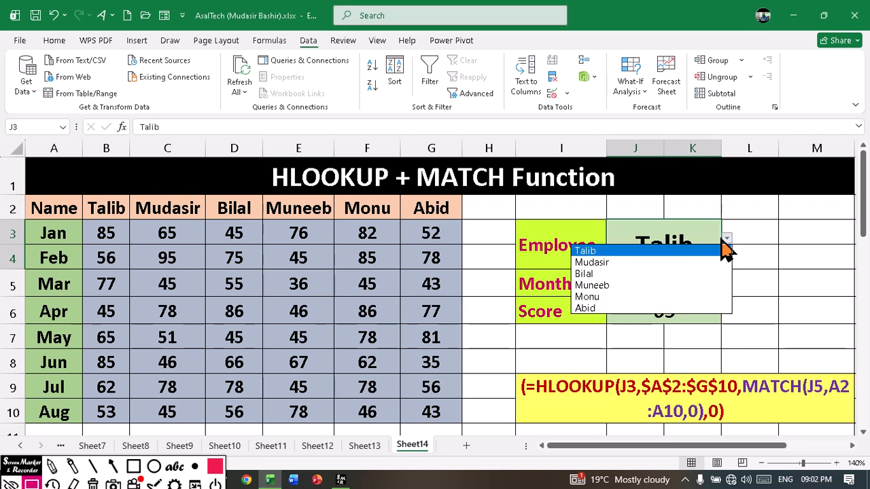
{"action": "left_click", "coordinate": [638, 263]}
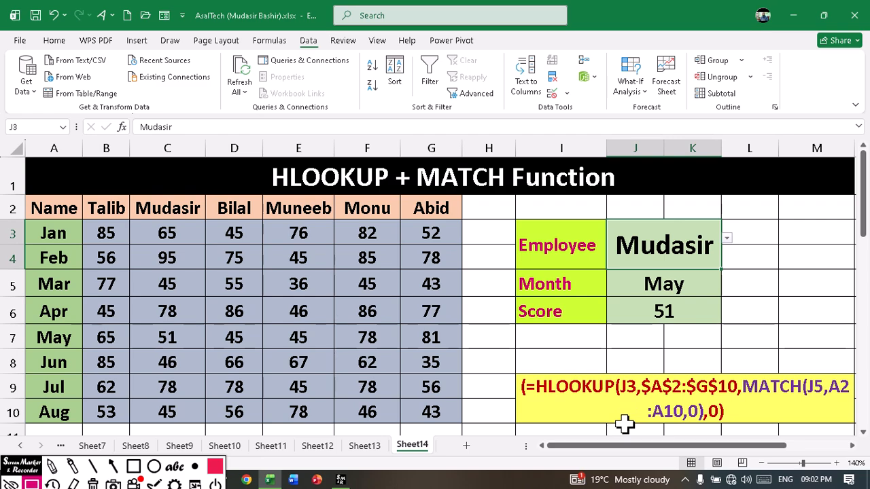
- Box header cell C2 and the May score in C7 in red, and clear the markings
{"action": "left_click_drag", "start_coordinate": [125, 189], "coordinate": [210, 219]}
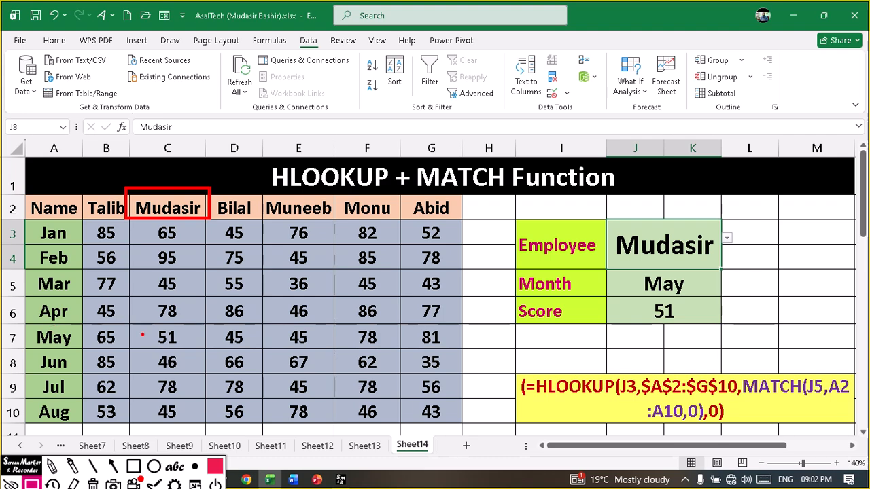
{"action": "left_click_drag", "start_coordinate": [142, 321], "coordinate": [188, 350]}
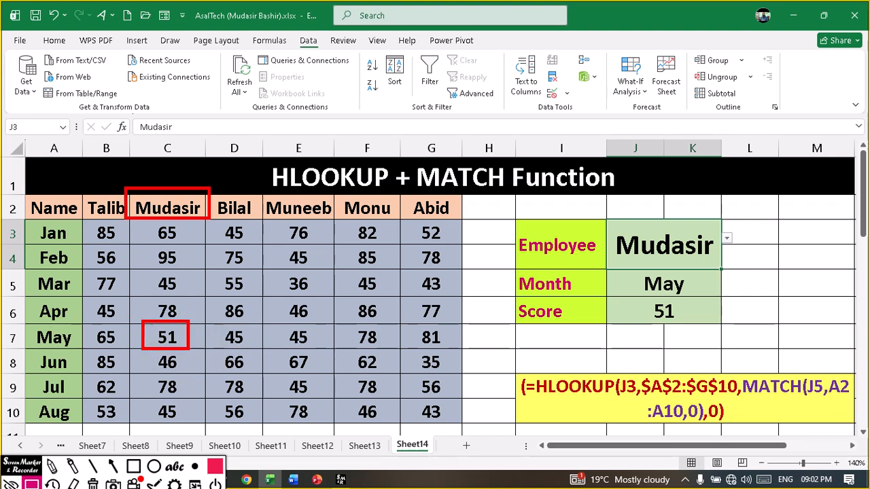
{"action": "key", "text": "Escape"}
- Review the standalone HLOOKUP example below the main table, and select the May score in C7
{"action": "scroll", "coordinate": [541, 335], "scroll_direction": "down", "scroll_amount": 3}
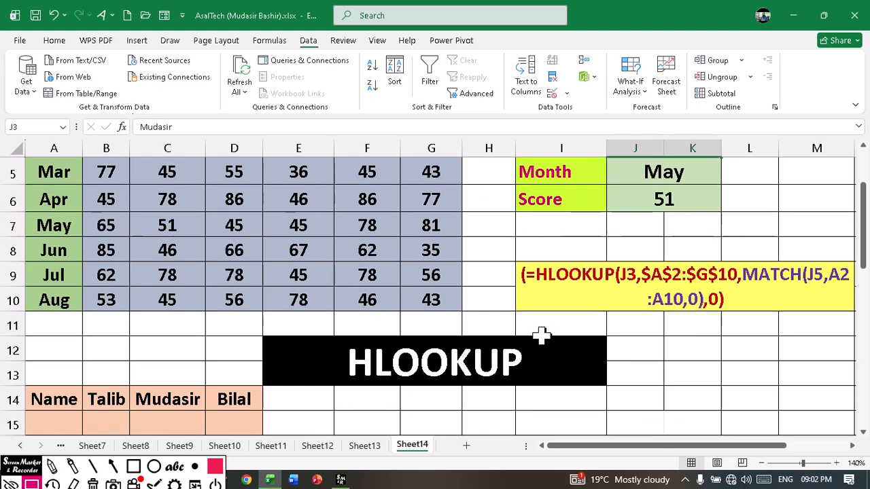
{"action": "scroll", "coordinate": [542, 335], "scroll_direction": "down", "scroll_amount": 1}
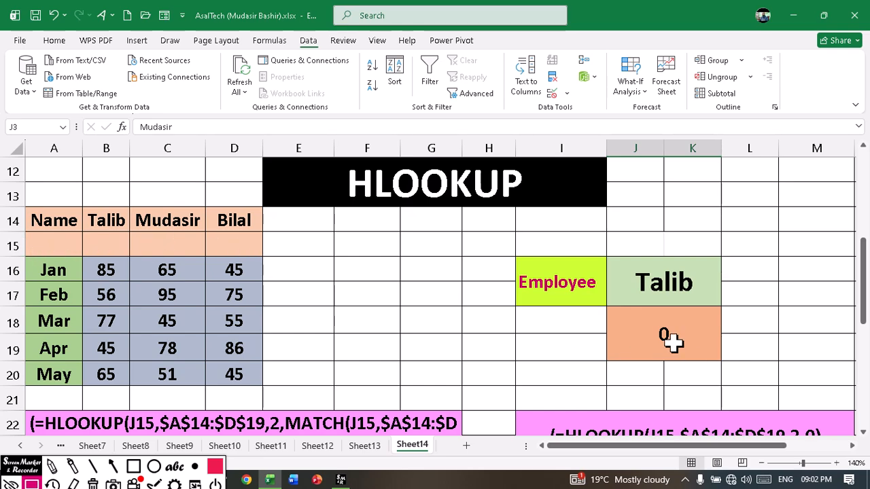
{"action": "scroll", "coordinate": [665, 312], "scroll_direction": "down", "scroll_amount": 1}
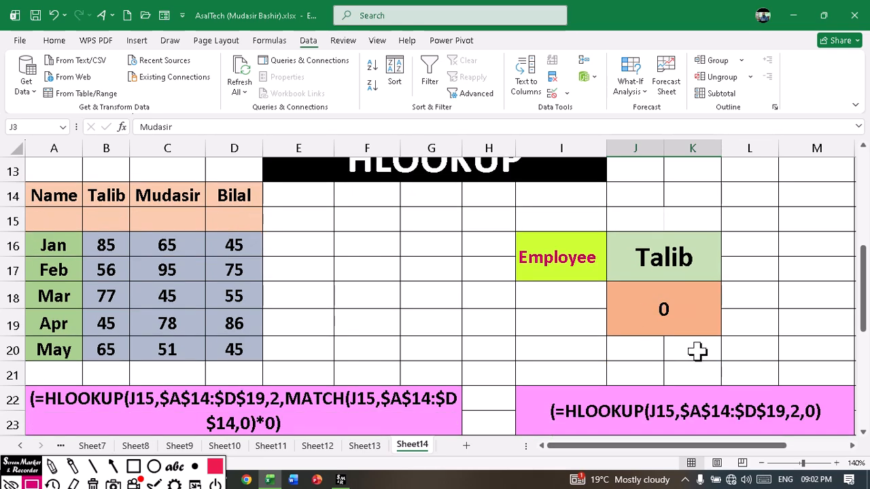
{"action": "scroll", "coordinate": [611, 326], "scroll_direction": "up", "scroll_amount": 2}
{"action": "scroll", "coordinate": [537, 297], "scroll_direction": "up", "scroll_amount": 3}
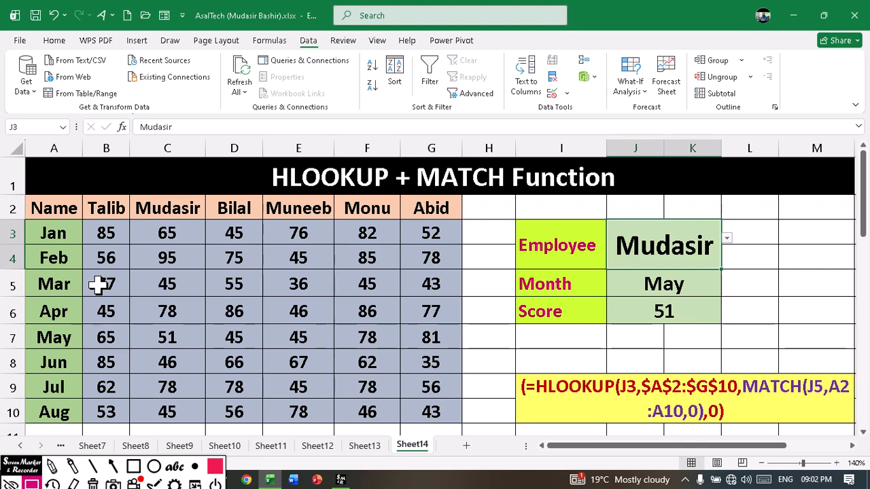
{"action": "left_click", "coordinate": [169, 332]}
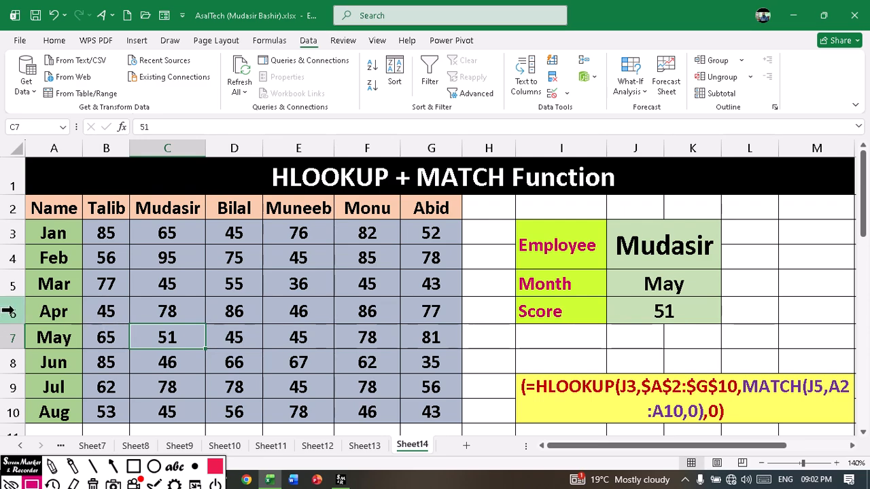
- Insert a blank row above Feb and another above Apr, selecting the Score result cell after each insertion to check its formula
{"action": "right_click", "coordinate": [11, 259]}
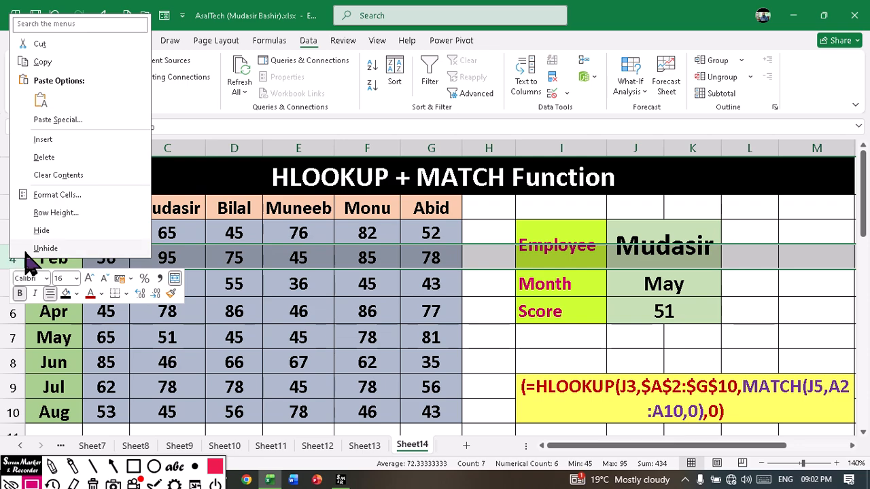
{"action": "left_click", "coordinate": [47, 140]}
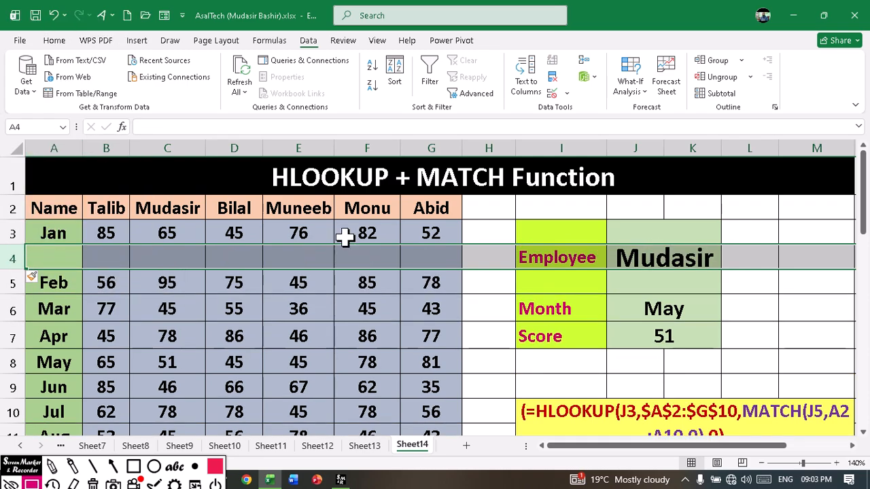
{"action": "left_click", "coordinate": [621, 335]}
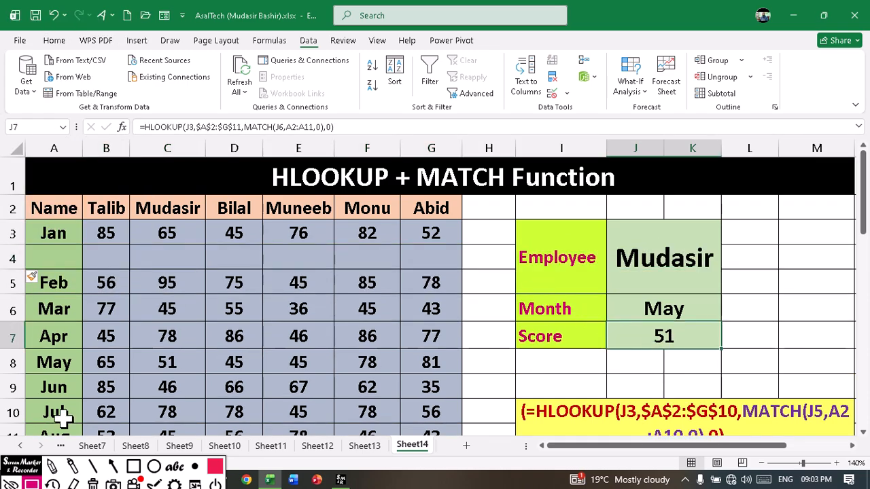
{"action": "right_click", "coordinate": [8, 340]}
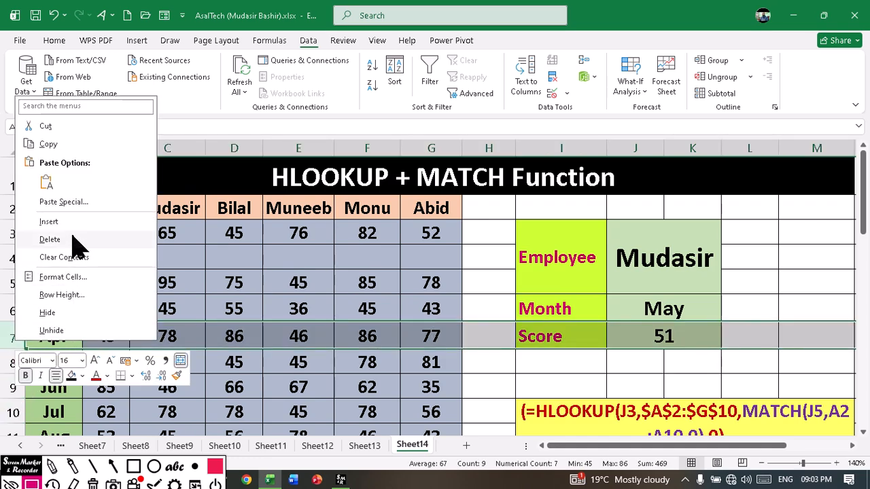
{"action": "left_click", "coordinate": [49, 222]}
{"action": "left_click", "coordinate": [631, 360]}
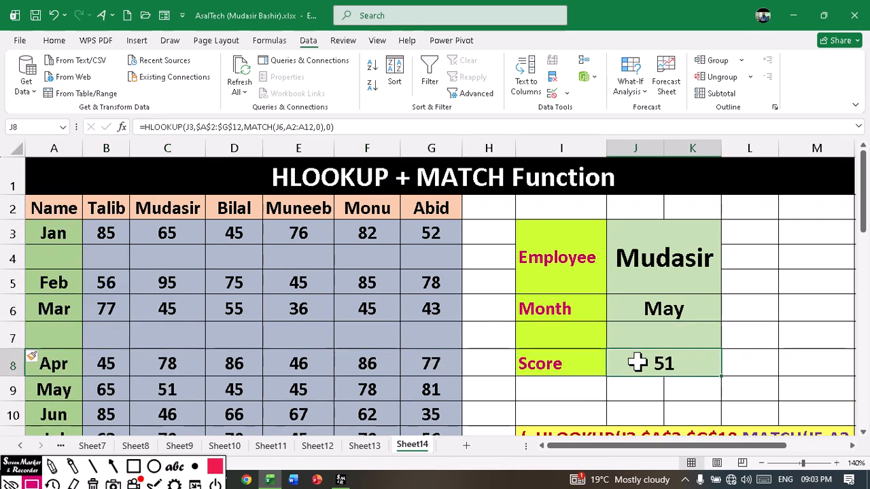
- Set the month in J6 to Jul
{"action": "left_click", "coordinate": [679, 313]}
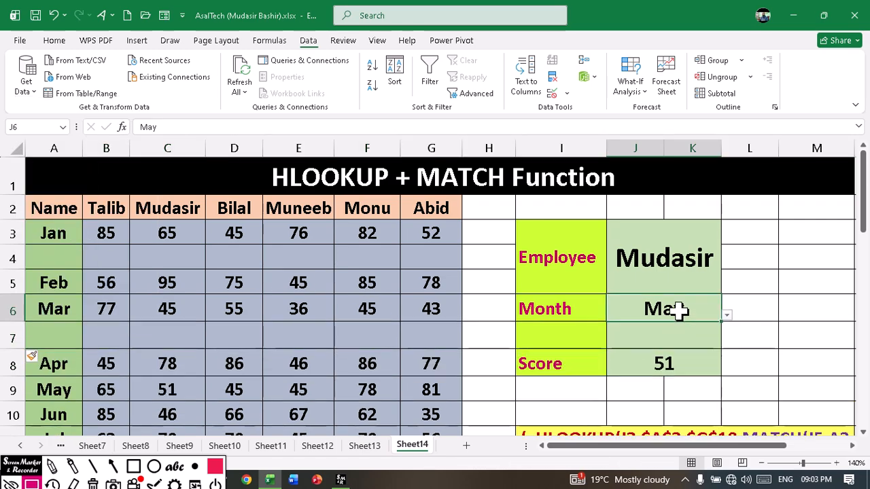
{"action": "left_click", "coordinate": [727, 315]}
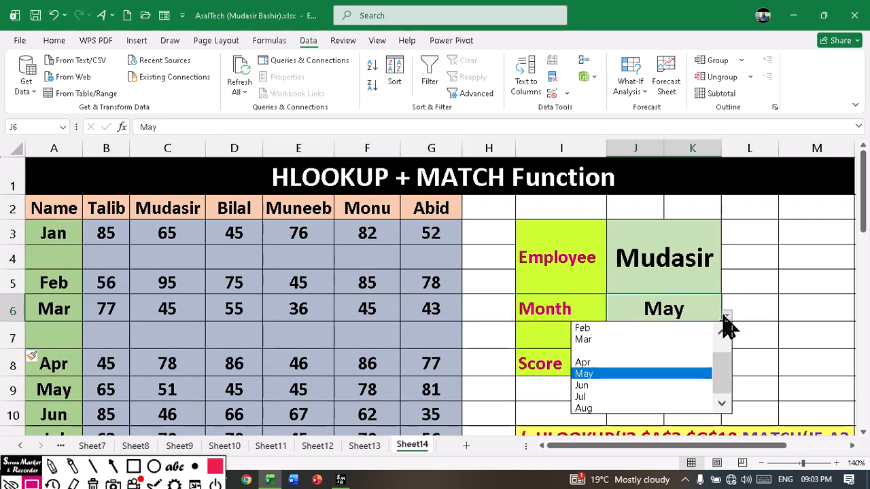
{"action": "left_click", "coordinate": [601, 396]}
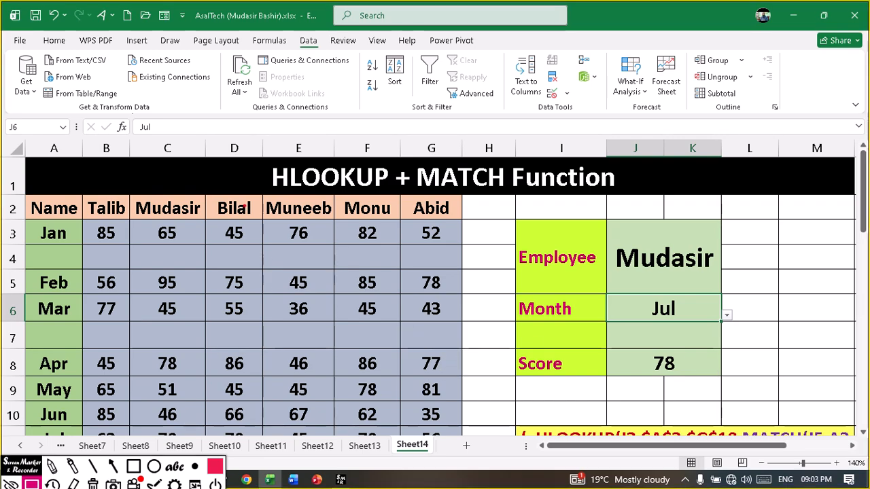
- Mark up the title's HLOOKUP and MATCH Function words and the two inserted blank rows in red, and clear all markings
{"action": "mouse_move", "coordinate": [253, 152]}
{"action": "left_mouse_down"}
{"action": "mouse_move", "coordinate": [394, 184]}
{"action": "mouse_move", "coordinate": [404, 194]}
{"action": "left_mouse_up"}
{"action": "left_click_drag", "start_coordinate": [372, 104], "coordinate": [437, 142]}
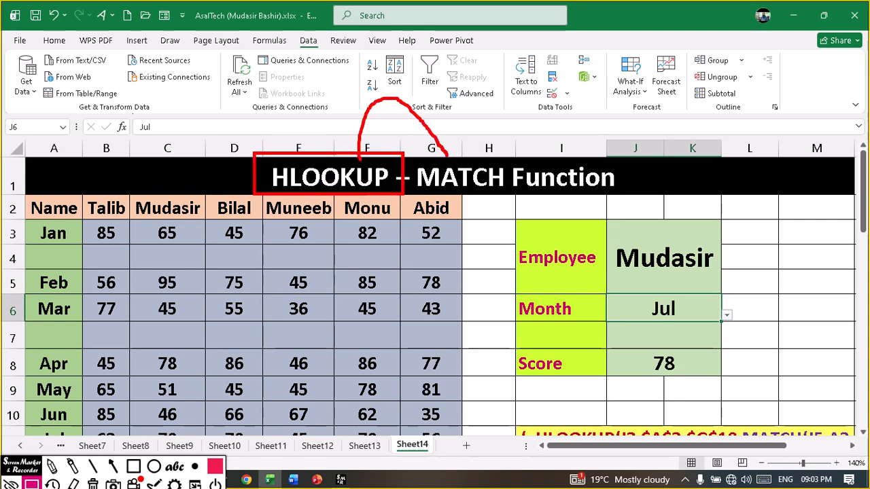
{"action": "left_click_drag", "start_coordinate": [424, 197], "coordinate": [631, 195]}
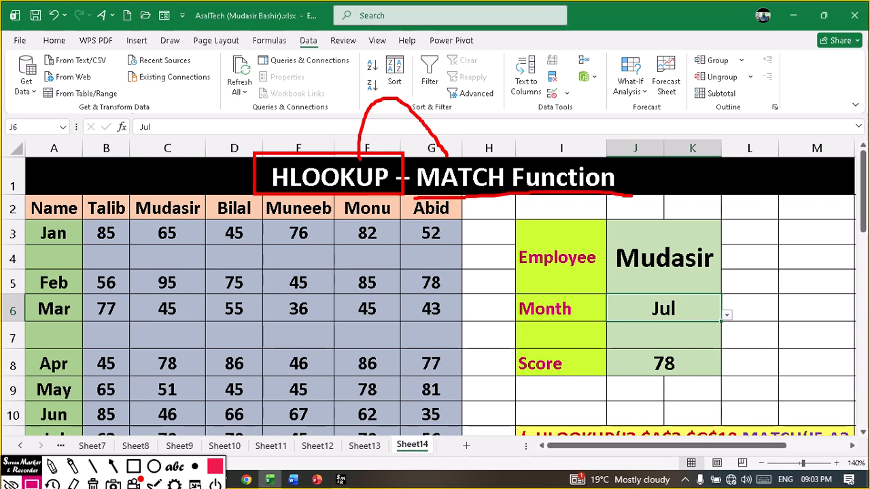
{"action": "mouse_move", "coordinate": [328, 81]}
{"action": "left_mouse_down"}
{"action": "mouse_move", "coordinate": [339, 99]}
{"action": "mouse_move", "coordinate": [462, 145]}
{"action": "left_mouse_up"}
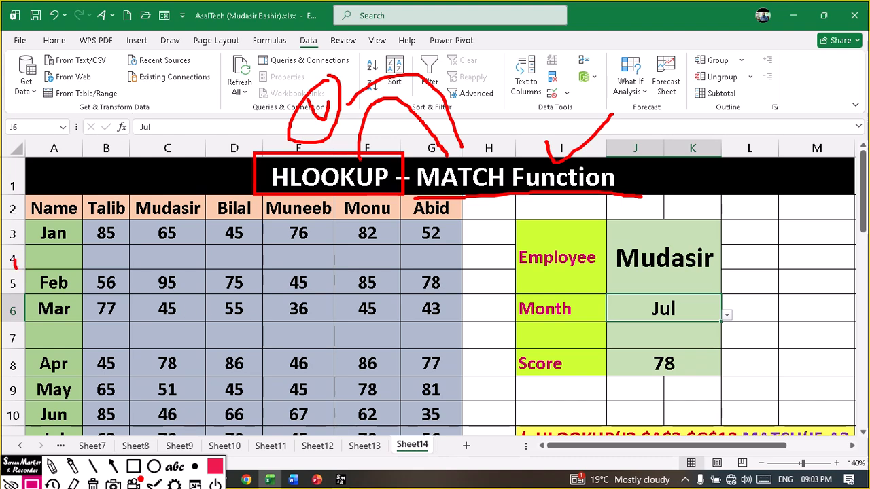
{"action": "left_click_drag", "start_coordinate": [13, 261], "coordinate": [110, 231]}
{"action": "left_click_drag", "start_coordinate": [28, 352], "coordinate": [121, 322]}
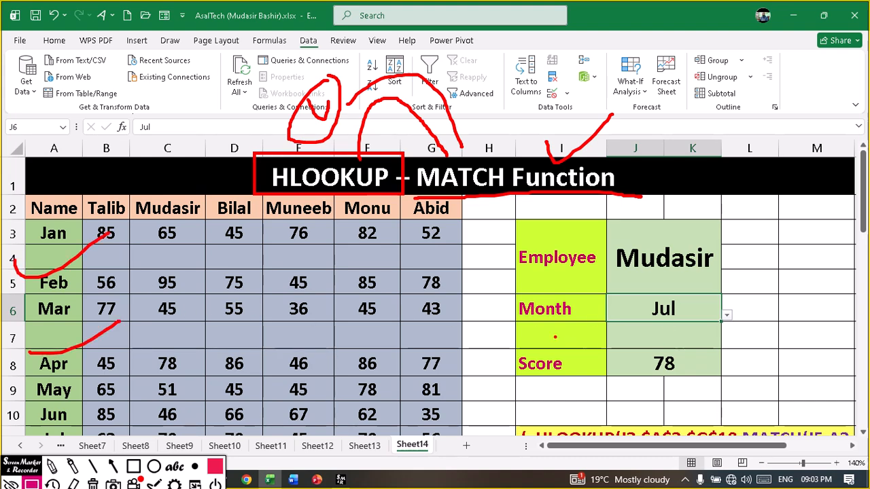
{"action": "mouse_move", "coordinate": [335, 201]}
{"action": "left_mouse_down"}
{"action": "mouse_move", "coordinate": [403, 259]}
{"action": "mouse_move", "coordinate": [502, 184]}
{"action": "left_mouse_up"}
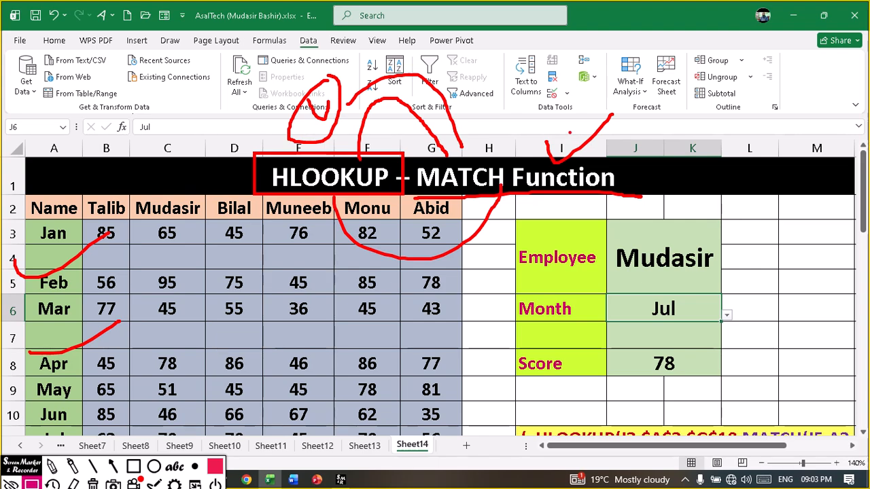
{"action": "left_click_drag", "start_coordinate": [595, 110], "coordinate": [673, 105]}
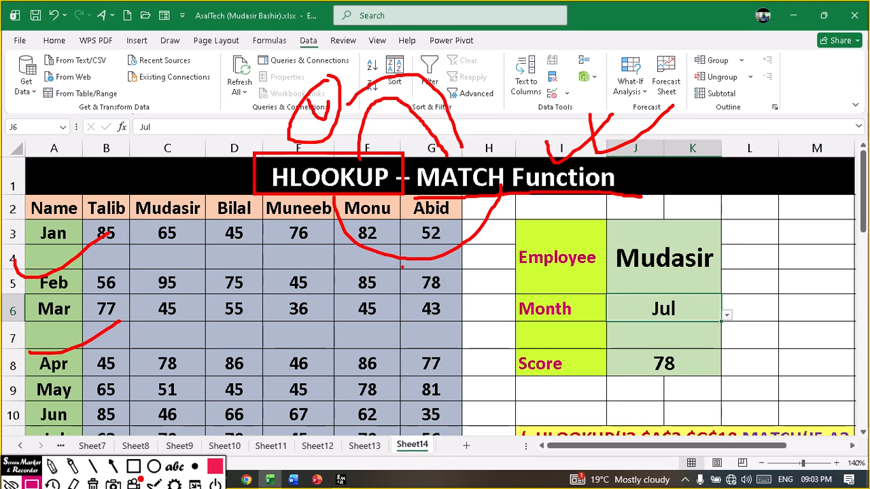
{"action": "key", "text": "Escape"}
- Test the lookup by setting the employee in J3 to the name in header cell F2 and after that to the one in E2
{"action": "scroll", "coordinate": [387, 355], "scroll_direction": "down", "scroll_amount": 4}
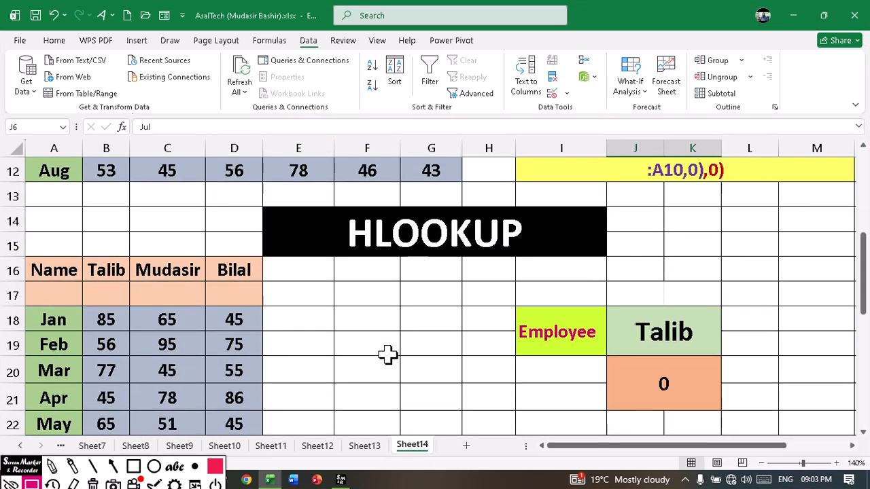
{"action": "scroll", "coordinate": [387, 355], "scroll_direction": "down", "scroll_amount": 1}
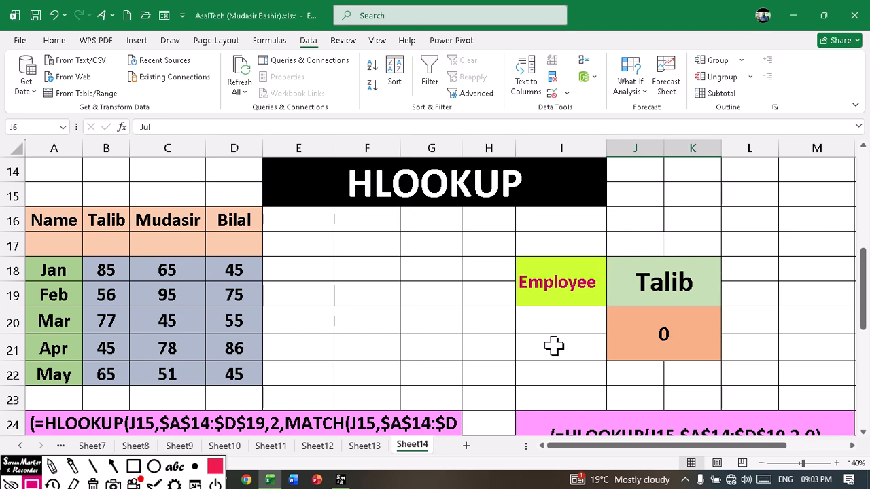
{"action": "scroll", "coordinate": [553, 345], "scroll_direction": "up", "scroll_amount": 4}
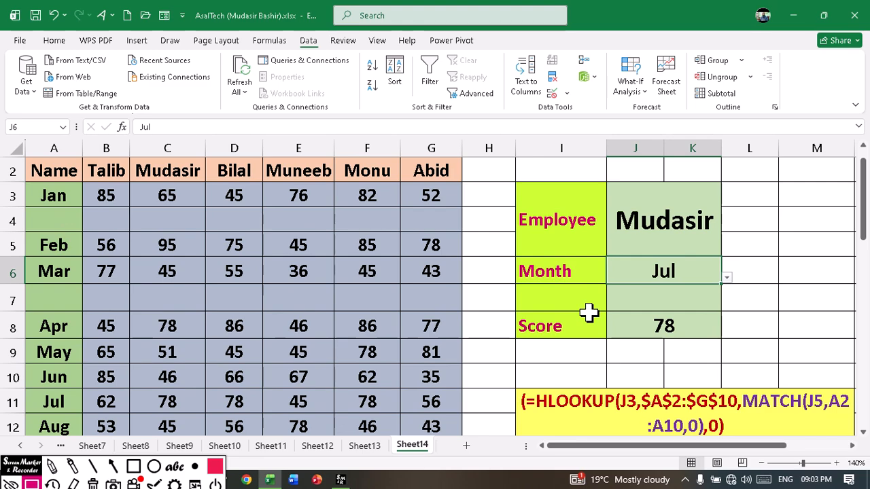
{"action": "left_click", "coordinate": [671, 228]}
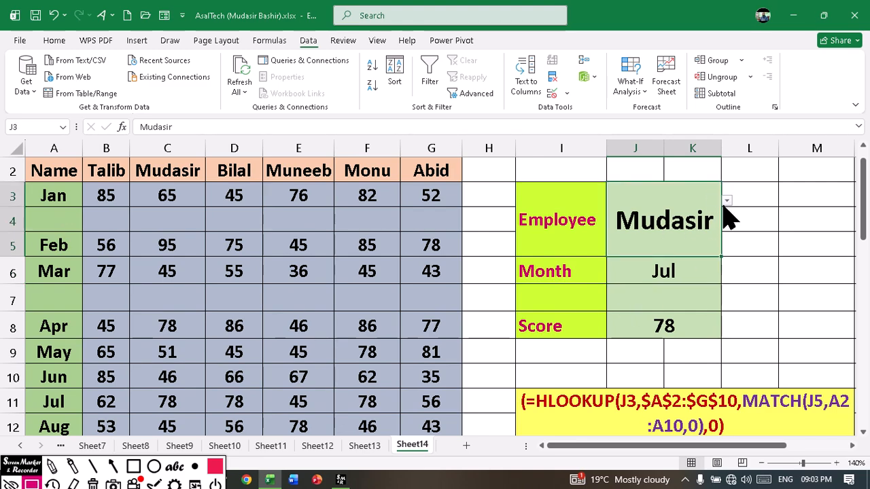
{"action": "left_click", "coordinate": [726, 201]}
{"action": "left_click", "coordinate": [659, 256]}
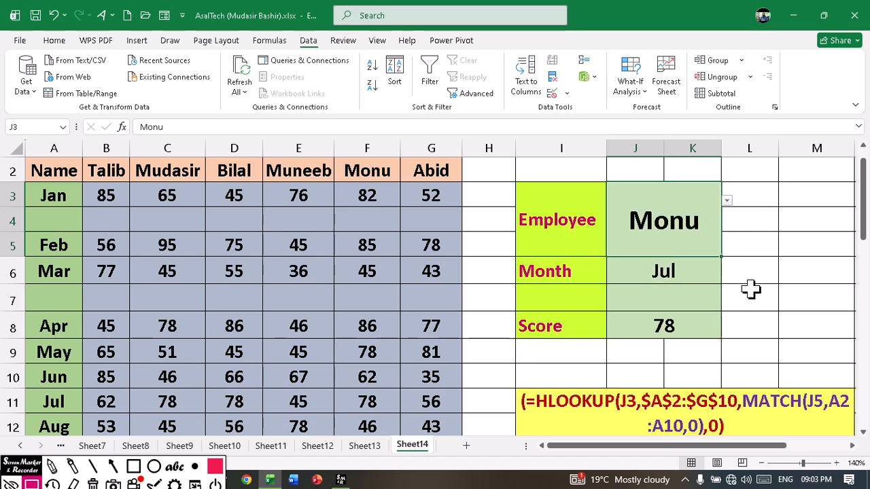
{"action": "left_click", "coordinate": [728, 201]}
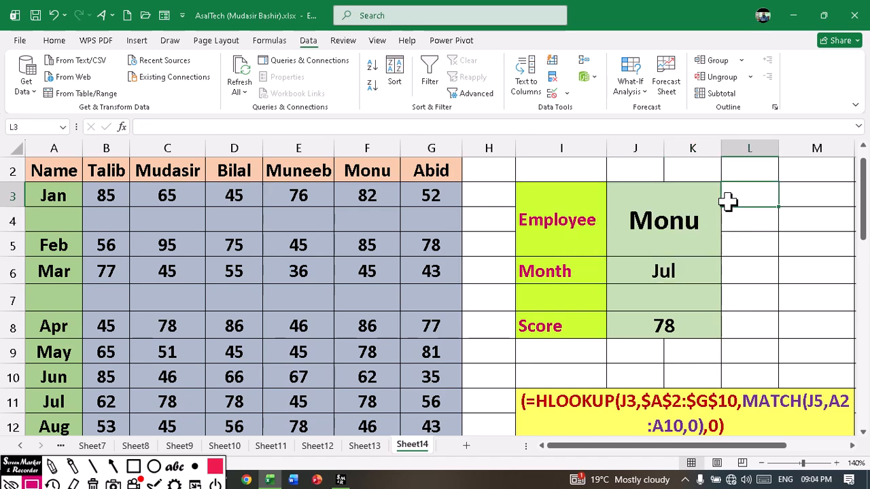
{"action": "left_click", "coordinate": [710, 212]}
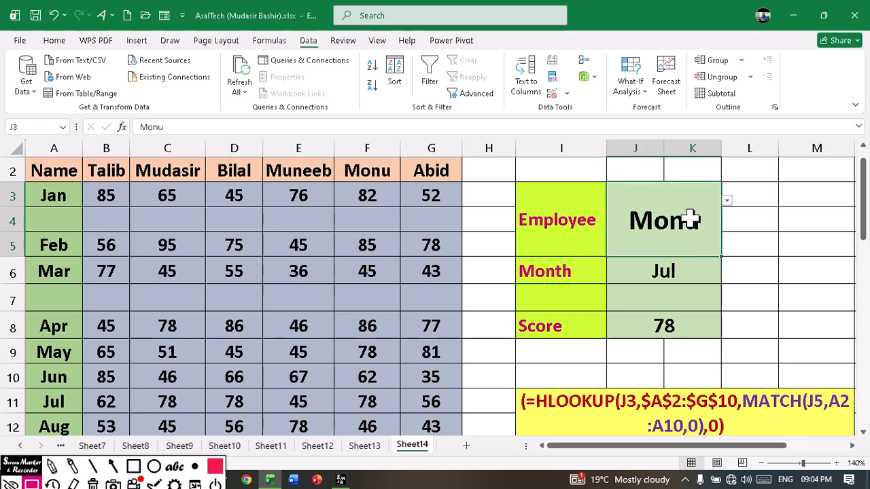
{"action": "left_click", "coordinate": [726, 201]}
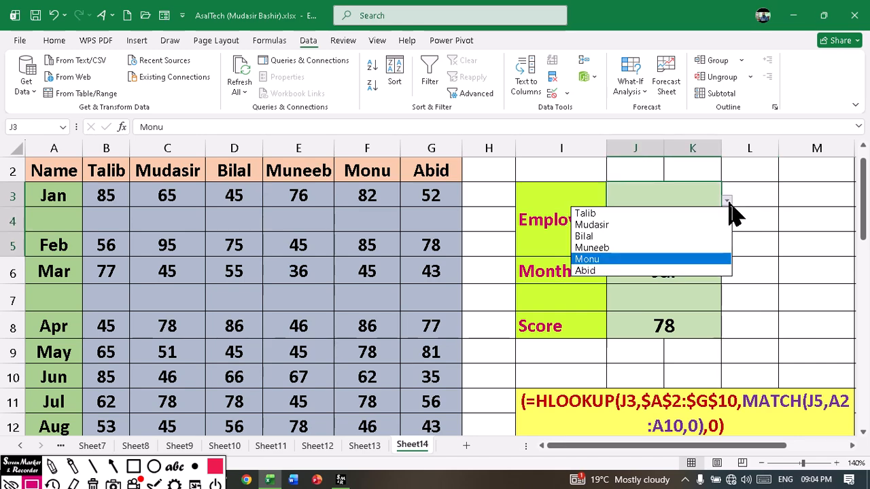
{"action": "left_click", "coordinate": [643, 248]}
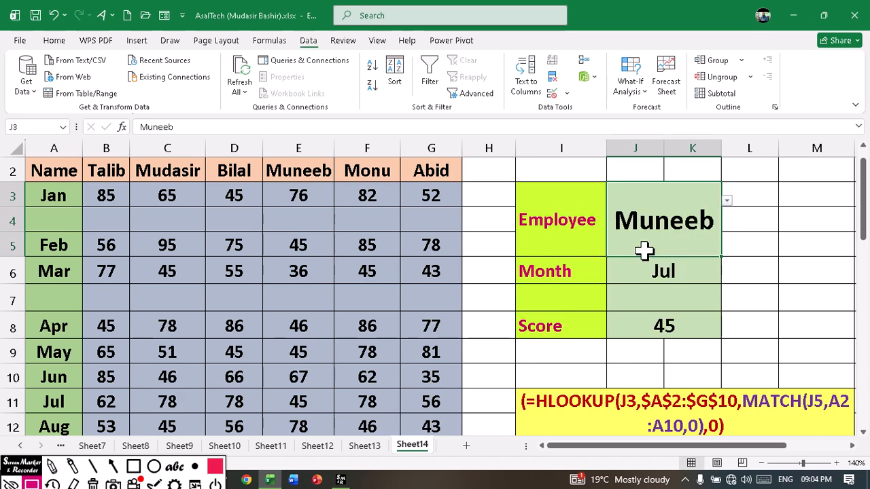
- Set the employee in J3 to the name in header cell D2 and the month in J6 to Jun, and select the matching score in D10
{"action": "left_click", "coordinate": [726, 201]}
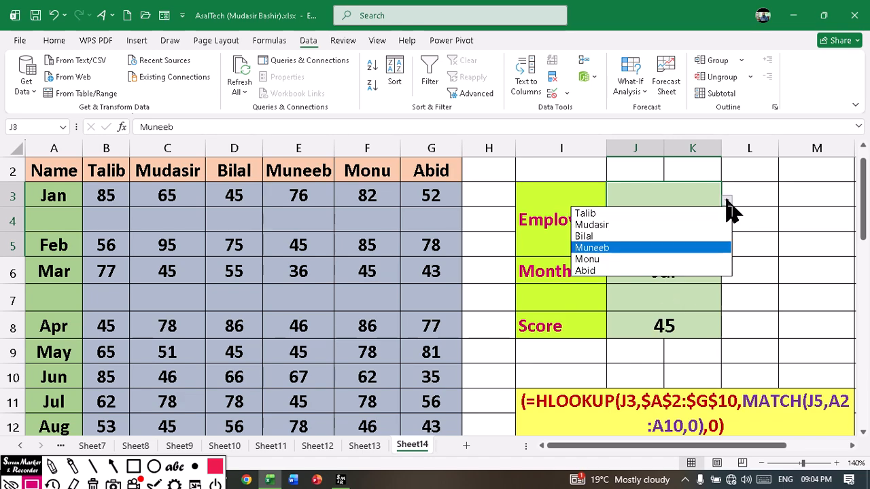
{"action": "left_click", "coordinate": [631, 238]}
{"action": "left_click", "coordinate": [687, 277]}
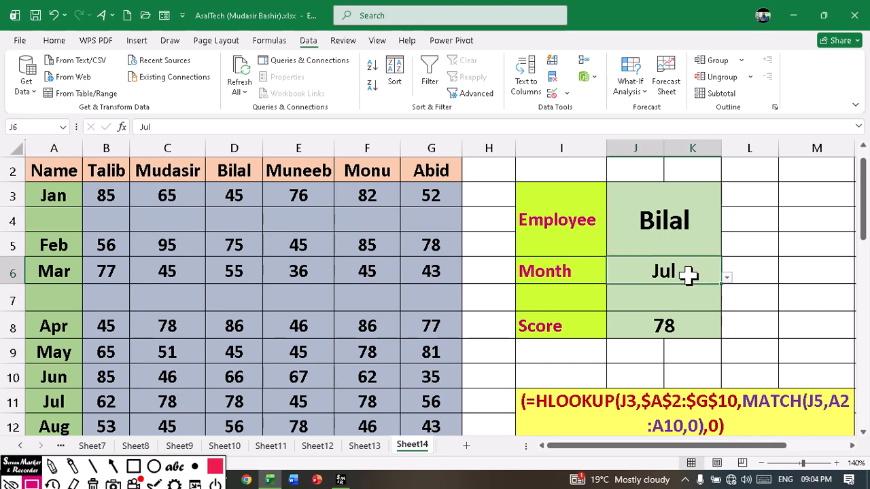
{"action": "left_click", "coordinate": [726, 278]}
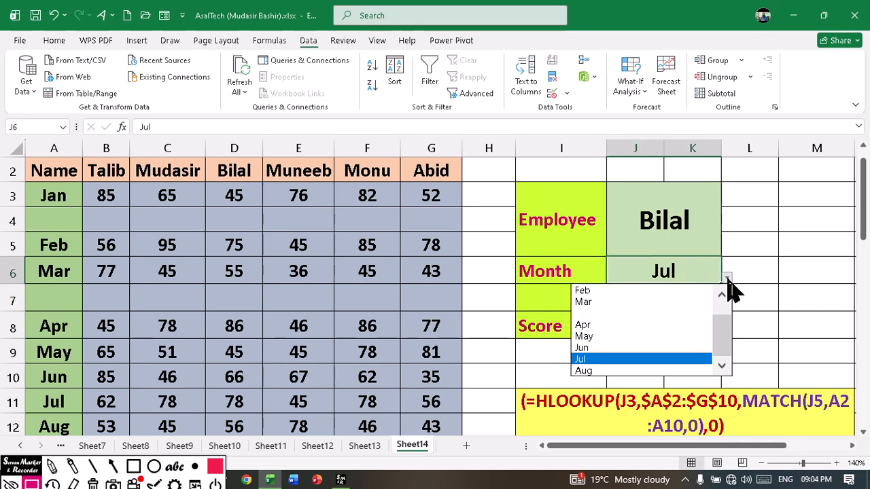
{"action": "left_click", "coordinate": [652, 347]}
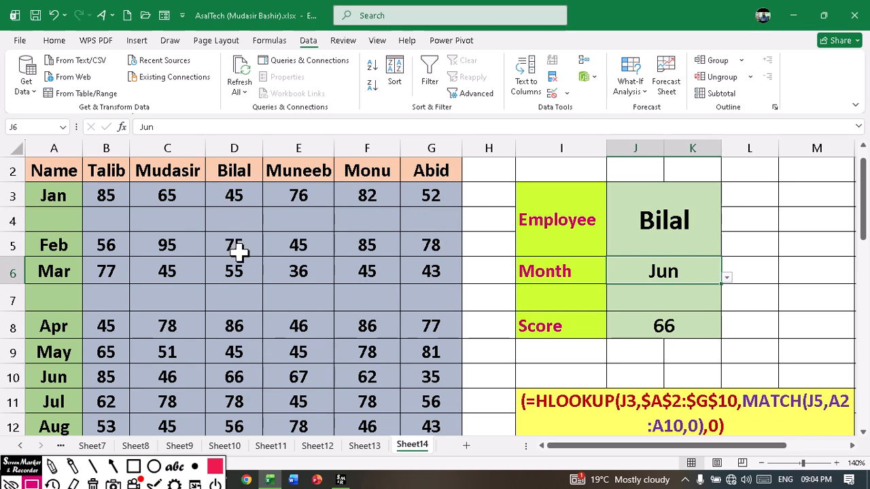
{"action": "left_click", "coordinate": [231, 371]}
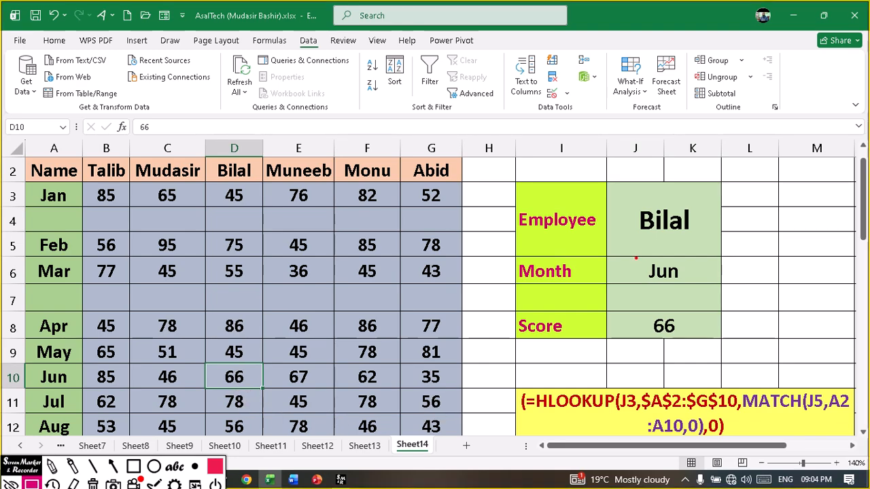
- Box Jun in J6, its label in A10, header D2 and the score in D10 in red, linking them through to the Score row
{"action": "mouse_move", "coordinate": [635, 258]}
{"action": "left_mouse_down"}
{"action": "mouse_move", "coordinate": [692, 296]}
{"action": "mouse_move", "coordinate": [636, 290]}
{"action": "mouse_move", "coordinate": [247, 324]}
{"action": "mouse_move", "coordinate": [73, 364]}
{"action": "mouse_move", "coordinate": [71, 400]}
{"action": "left_mouse_up"}
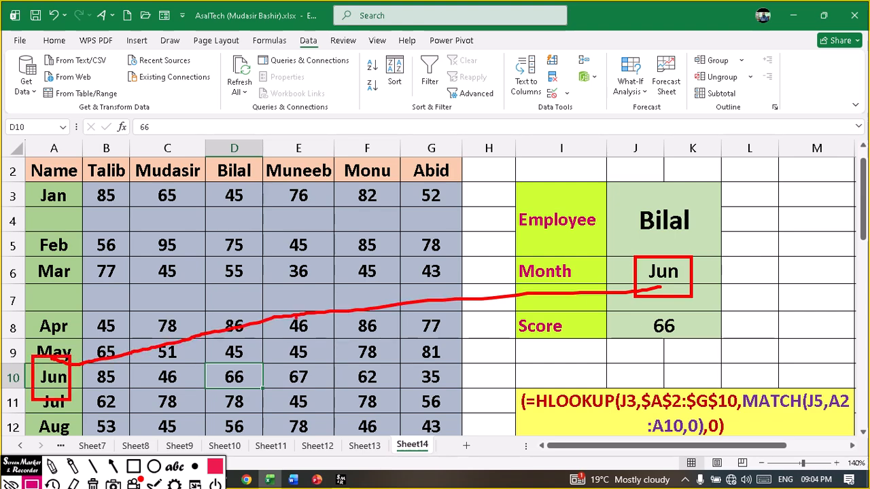
{"action": "mouse_move", "coordinate": [197, 155]}
{"action": "left_mouse_down"}
{"action": "mouse_move", "coordinate": [261, 191]}
{"action": "mouse_move", "coordinate": [268, 292]}
{"action": "left_mouse_up"}
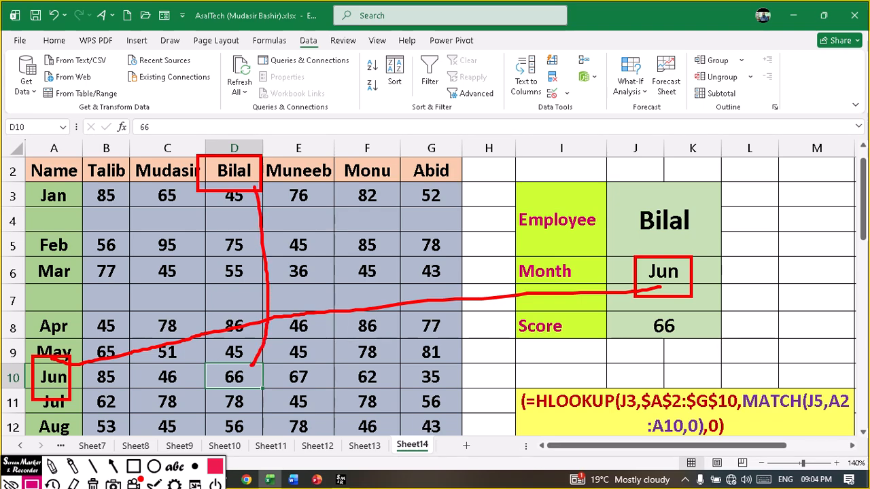
{"action": "mouse_move", "coordinate": [213, 359]}
{"action": "left_mouse_down"}
{"action": "mouse_move", "coordinate": [261, 390]}
{"action": "mouse_move", "coordinate": [511, 333]}
{"action": "left_mouse_up"}
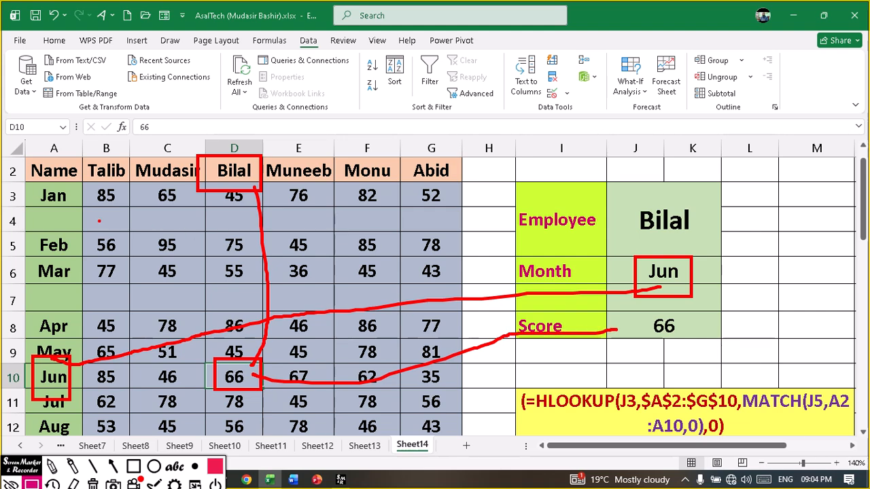
- Strike red lines through blank rows 4 and 7, box the yellow formula note and link it to the score, and clear all markings
{"action": "left_click_drag", "start_coordinate": [99, 220], "coordinate": [334, 224]}
{"action": "left_click_drag", "start_coordinate": [122, 297], "coordinate": [331, 297]}
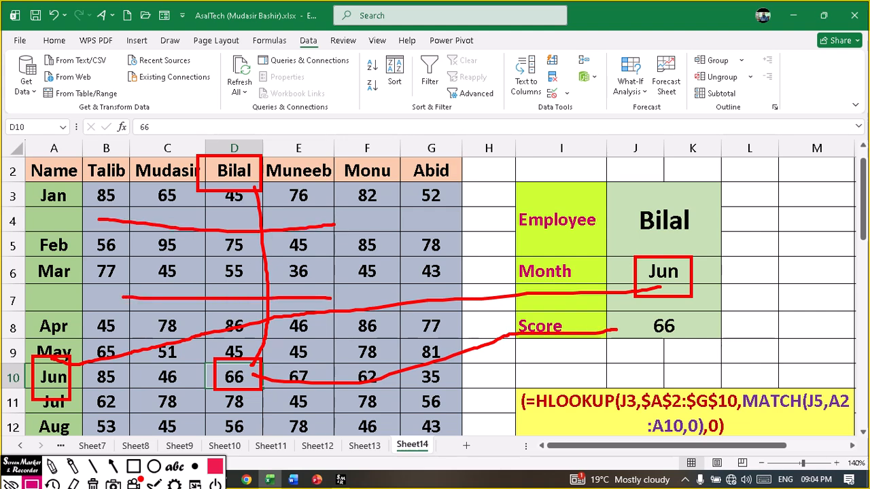
{"action": "mouse_move", "coordinate": [502, 379]}
{"action": "left_mouse_down"}
{"action": "mouse_move", "coordinate": [787, 411]}
{"action": "mouse_move", "coordinate": [840, 432]}
{"action": "left_mouse_up"}
{"action": "mouse_move", "coordinate": [572, 384]}
{"action": "left_mouse_down"}
{"action": "mouse_move", "coordinate": [663, 318]}
{"action": "mouse_move", "coordinate": [750, 380]}
{"action": "left_mouse_up"}
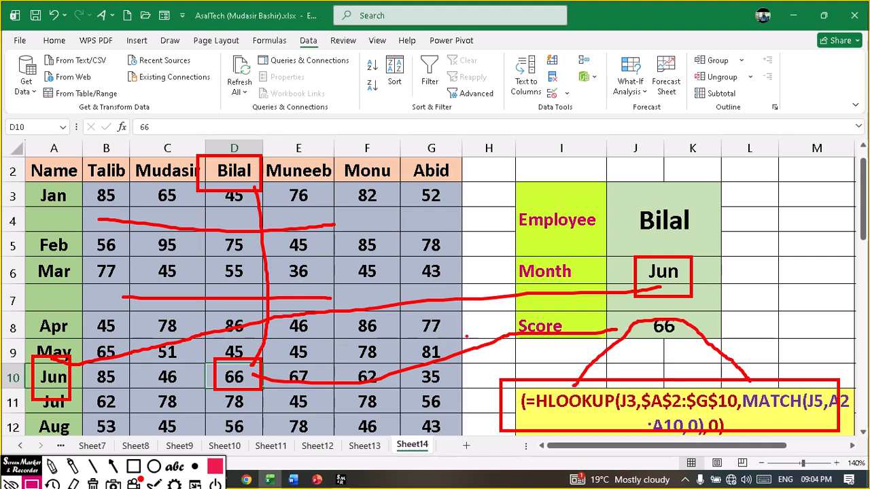
{"action": "key", "text": "Escape"}
- Examine the separate HLOOKUP and MATCH example tables and their formula notes further down the sheet
{"action": "scroll", "coordinate": [246, 309], "scroll_direction": "down", "scroll_amount": 3}
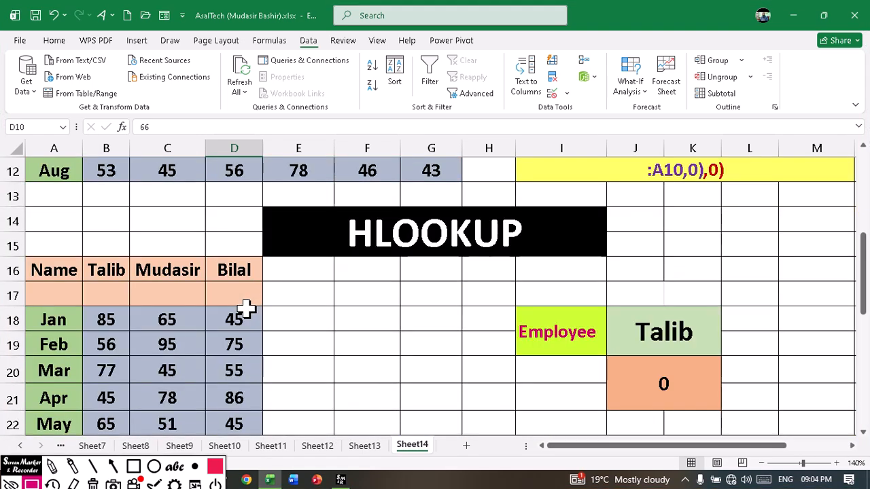
{"action": "scroll", "coordinate": [346, 287], "scroll_direction": "down", "scroll_amount": 1}
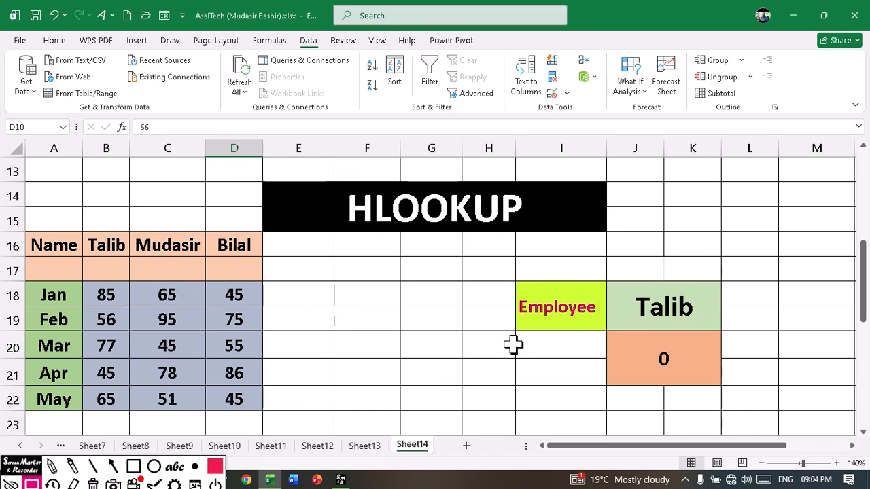
{"action": "scroll", "coordinate": [512, 344], "scroll_direction": "down", "scroll_amount": 2}
{"action": "scroll", "coordinate": [511, 337], "scroll_direction": "up", "scroll_amount": 1}
{"action": "scroll", "coordinate": [510, 330], "scroll_direction": "up", "scroll_amount": 1}
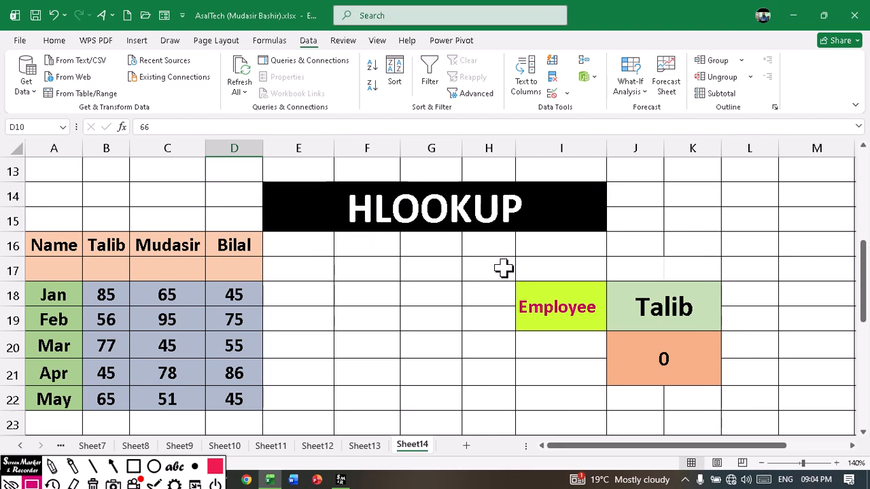
{"action": "scroll", "coordinate": [405, 295], "scroll_direction": "down", "scroll_amount": 4}
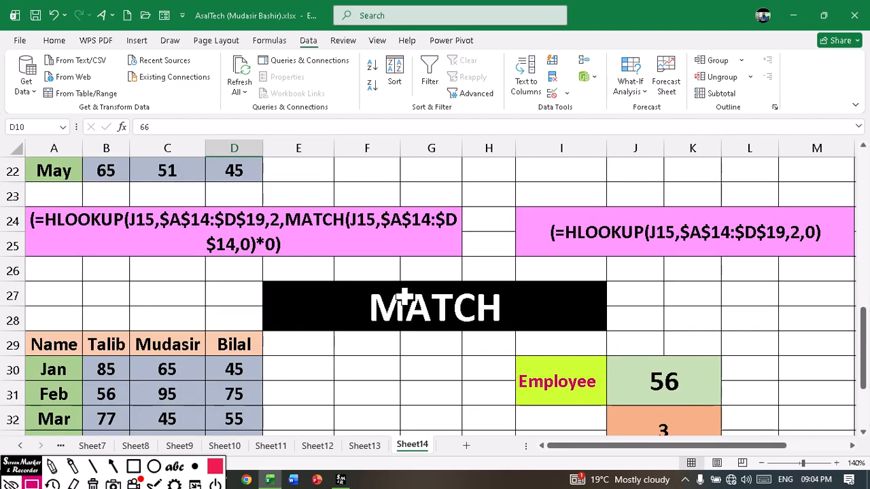
{"action": "scroll", "coordinate": [412, 267], "scroll_direction": "down", "scroll_amount": 1}
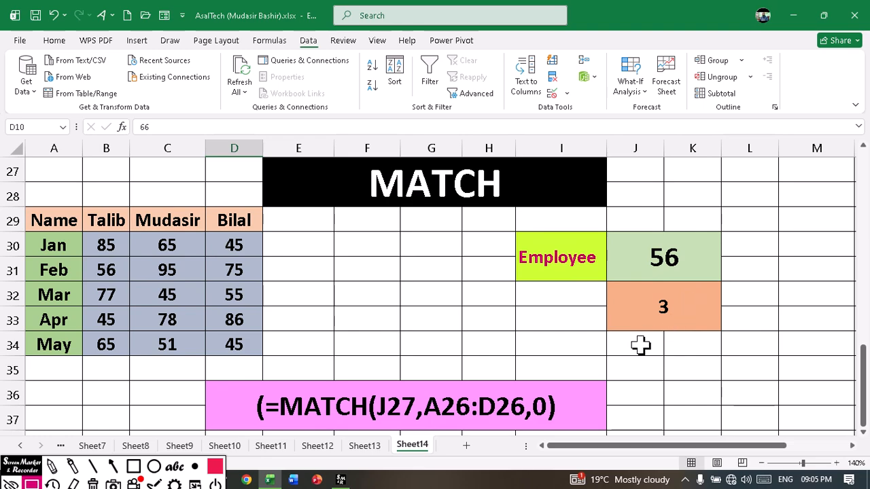
- In the MATCH example, box both 56 values, the column B data and header row 29 in red, and clear the markings
{"action": "mouse_move", "coordinate": [622, 226]}
{"action": "left_mouse_down"}
{"action": "mouse_move", "coordinate": [676, 278]}
{"action": "mouse_move", "coordinate": [688, 257]}
{"action": "left_mouse_up"}
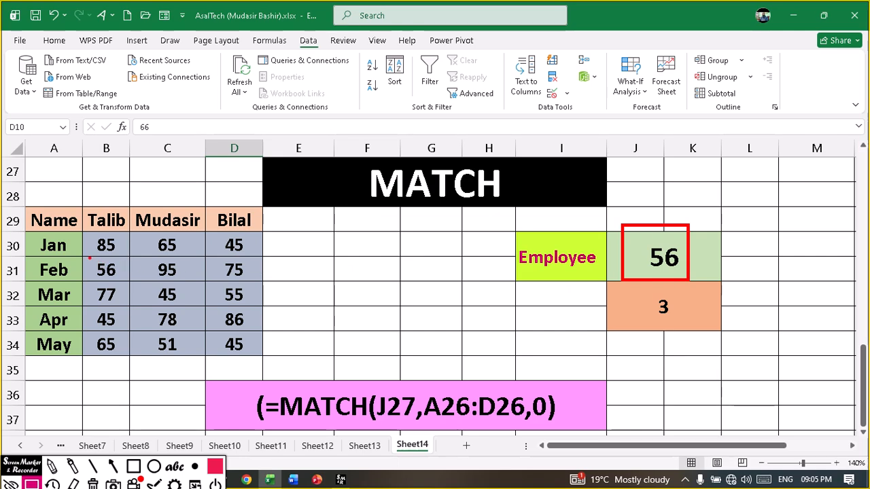
{"action": "mouse_move", "coordinate": [89, 258]}
{"action": "left_mouse_down"}
{"action": "mouse_move", "coordinate": [115, 284]}
{"action": "mouse_move", "coordinate": [128, 284]}
{"action": "left_mouse_up"}
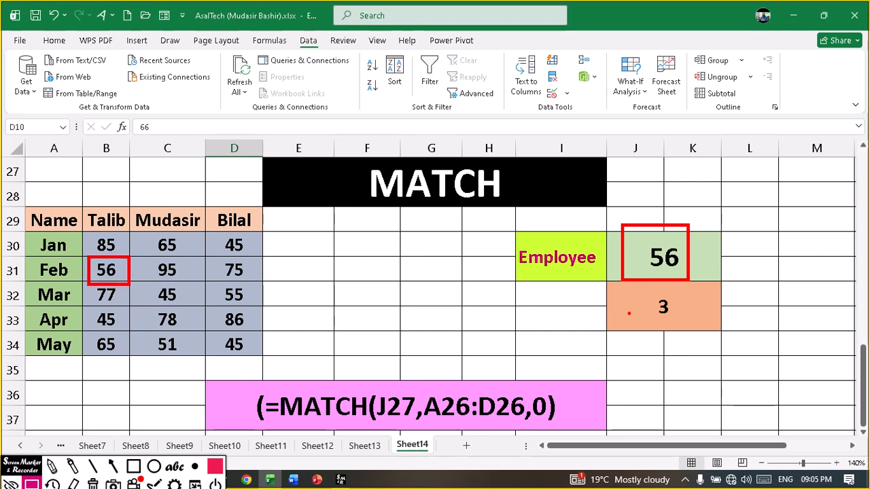
{"action": "left_click_drag", "start_coordinate": [629, 313], "coordinate": [356, 284]}
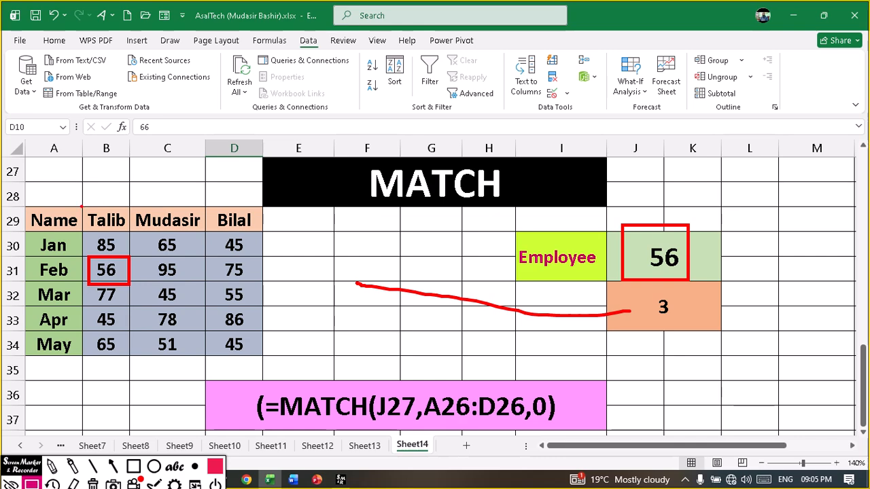
{"action": "mouse_move", "coordinate": [81, 207]}
{"action": "left_mouse_down"}
{"action": "mouse_move", "coordinate": [136, 284]}
{"action": "mouse_move", "coordinate": [136, 363]}
{"action": "left_mouse_up"}
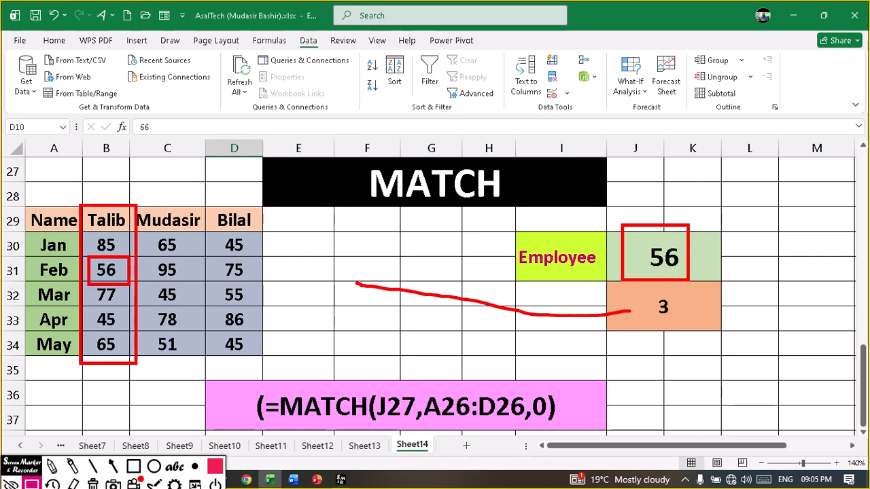
{"action": "left_click_drag", "start_coordinate": [11, 203], "coordinate": [254, 225]}
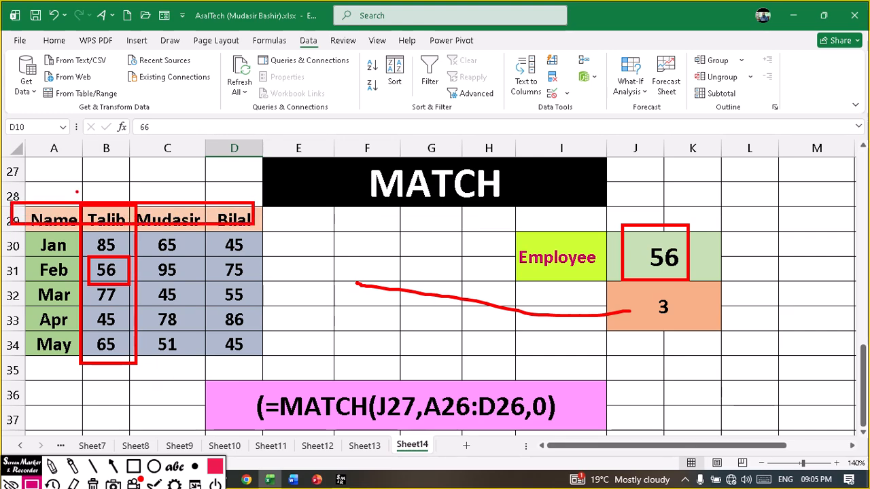
{"action": "left_click_drag", "start_coordinate": [76, 193], "coordinate": [141, 379]}
{"action": "mouse_move", "coordinate": [12, 192]}
{"action": "left_mouse_down"}
{"action": "mouse_move", "coordinate": [82, 226]}
{"action": "mouse_move", "coordinate": [256, 232]}
{"action": "left_mouse_up"}
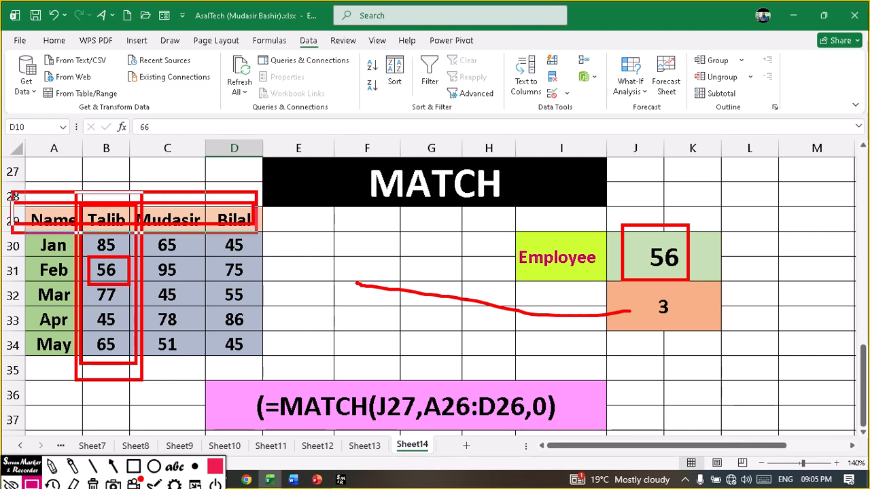
{"action": "key", "text": "Escape"}
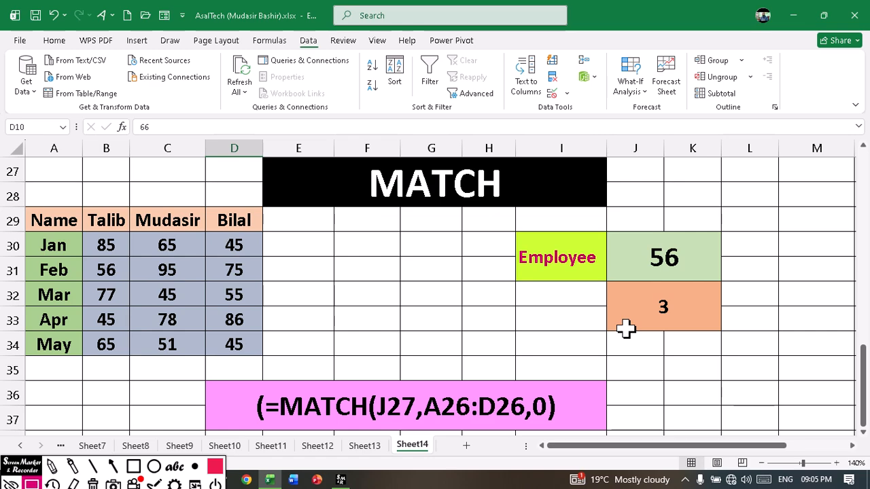
- Mark the MATCH example again, linking the column B scores to the result in J32 and boxing the header row, and clear the markings
{"action": "mouse_move", "coordinate": [634, 237]}
{"action": "left_mouse_down"}
{"action": "mouse_move", "coordinate": [659, 267]}
{"action": "mouse_move", "coordinate": [691, 274]}
{"action": "left_mouse_up"}
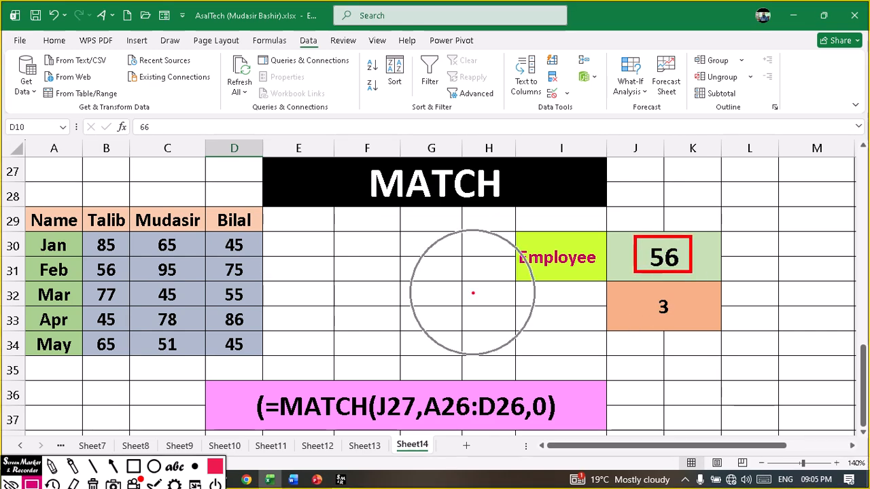
{"action": "mouse_move", "coordinate": [77, 204]}
{"action": "left_mouse_down"}
{"action": "mouse_move", "coordinate": [112, 320]}
{"action": "mouse_move", "coordinate": [139, 364]}
{"action": "left_mouse_up"}
{"action": "left_click_drag", "start_coordinate": [176, 281], "coordinate": [617, 299]}
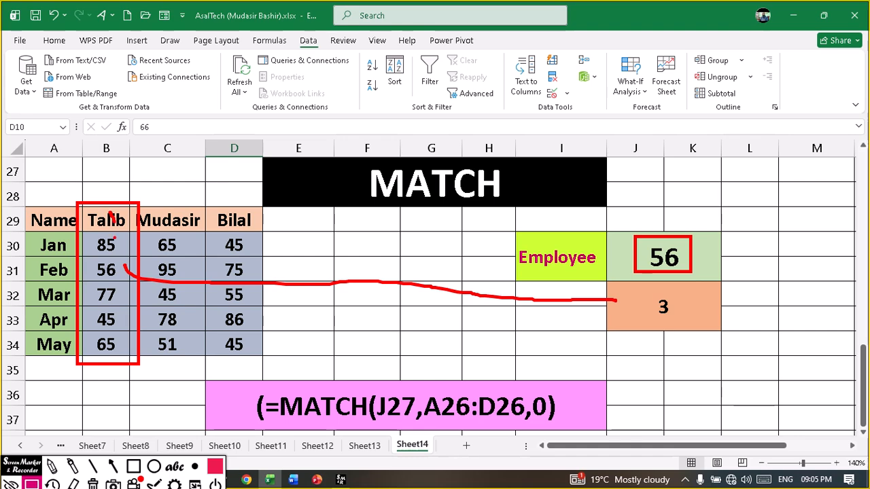
{"action": "mouse_move", "coordinate": [114, 239]}
{"action": "left_mouse_down"}
{"action": "mouse_move", "coordinate": [125, 250]}
{"action": "mouse_move", "coordinate": [130, 288]}
{"action": "mouse_move", "coordinate": [201, 324]}
{"action": "left_mouse_up"}
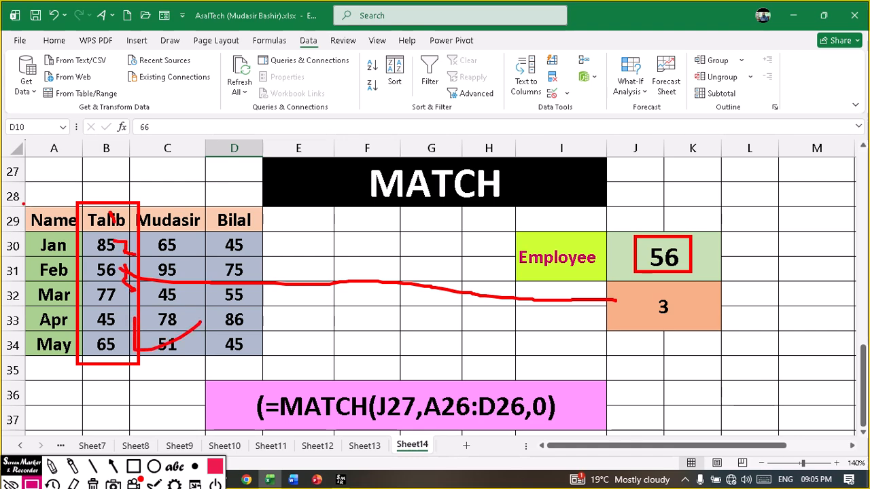
{"action": "mouse_move", "coordinate": [13, 195]}
{"action": "left_mouse_down"}
{"action": "mouse_move", "coordinate": [83, 232]}
{"action": "mouse_move", "coordinate": [280, 229]}
{"action": "mouse_move", "coordinate": [277, 237]}
{"action": "left_mouse_up"}
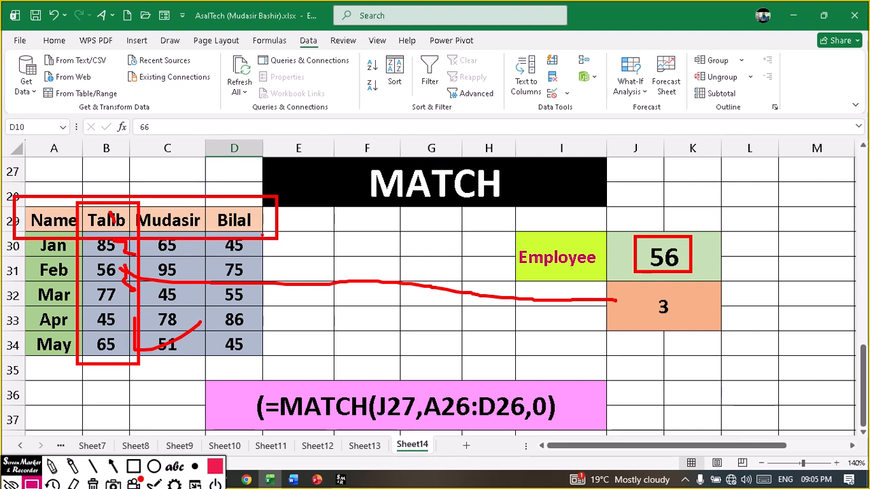
{"action": "left_click_drag", "start_coordinate": [434, 209], "coordinate": [556, 192]}
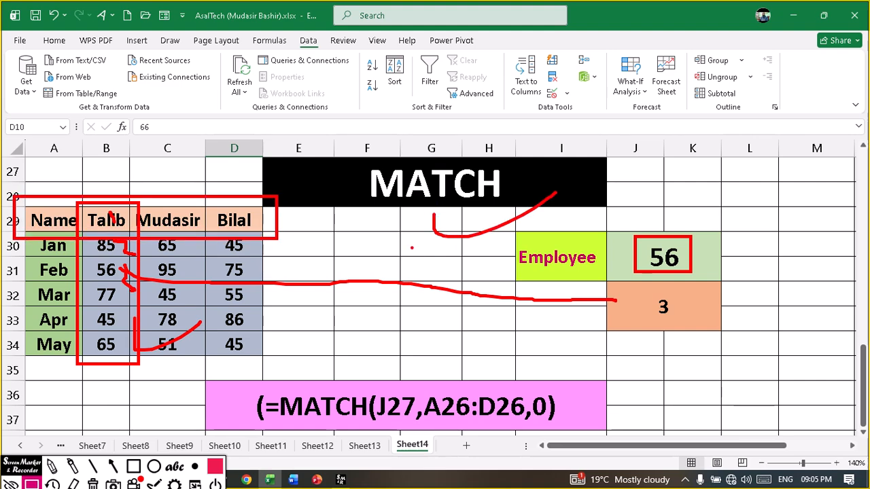
{"action": "key", "text": "Escape"}
- Back at the top table, box HLOOKUP, underline MATCH in the title, tick blank rows 4 and 7 in red, and clear the markings
{"action": "scroll", "coordinate": [493, 210], "scroll_direction": "up", "scroll_amount": 4}
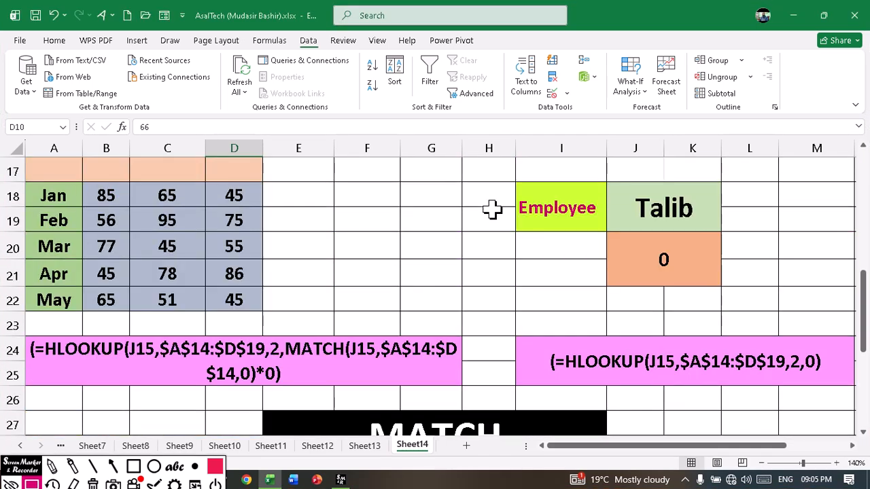
{"action": "scroll", "coordinate": [492, 210], "scroll_direction": "up", "scroll_amount": 5}
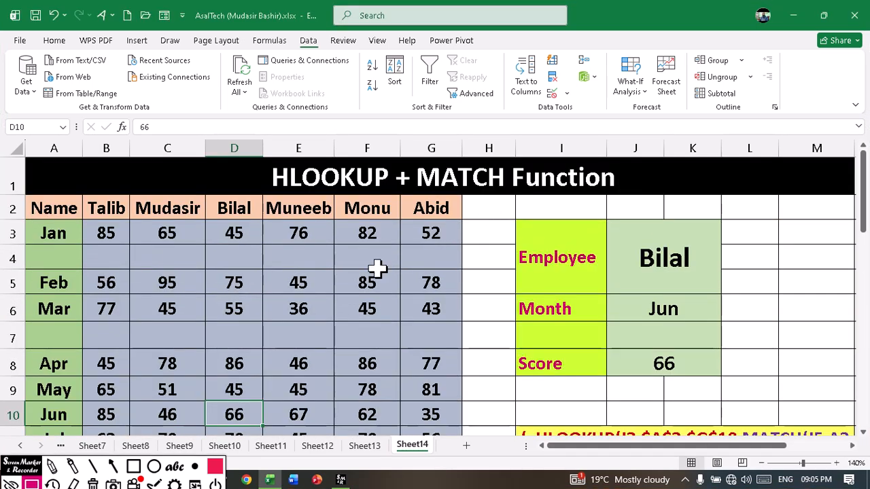
{"action": "key", "text": "ctrl+2"}
{"action": "mouse_move", "coordinate": [264, 165]}
{"action": "left_mouse_down"}
{"action": "mouse_move", "coordinate": [375, 202]}
{"action": "mouse_move", "coordinate": [551, 203]}
{"action": "left_mouse_up"}
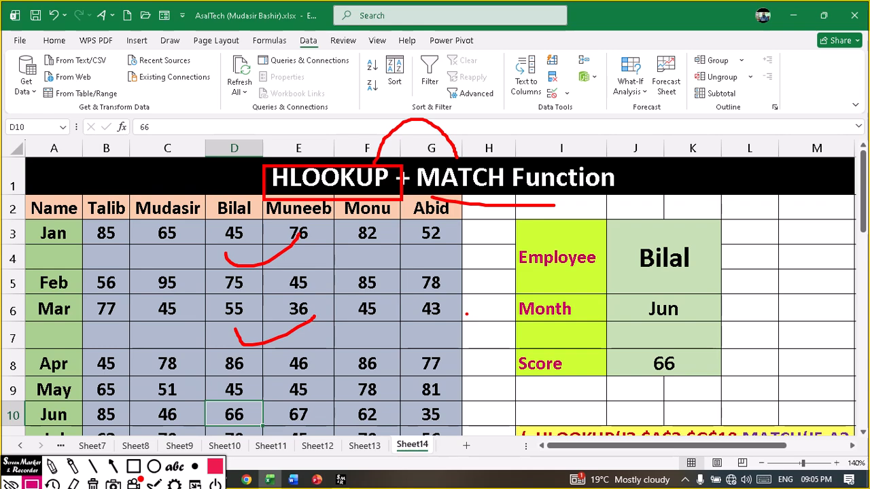
{"action": "key", "text": "Escape"}
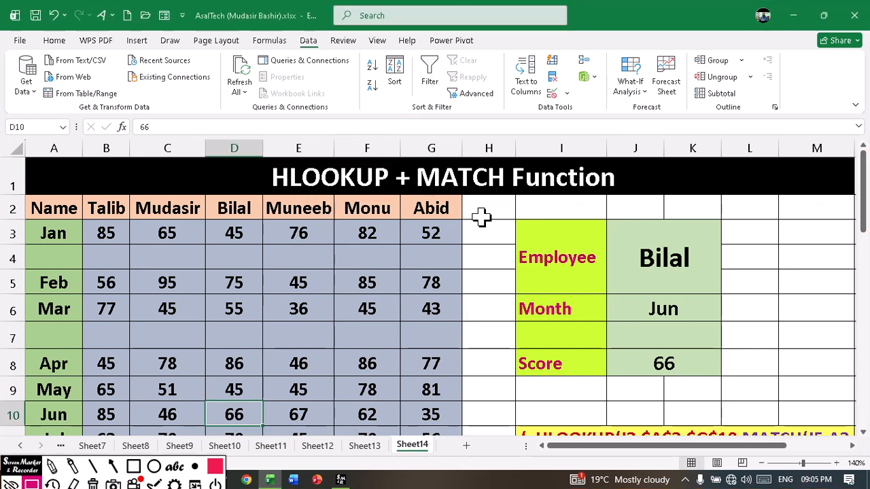
{"action": "left_click", "coordinate": [134, 484]}
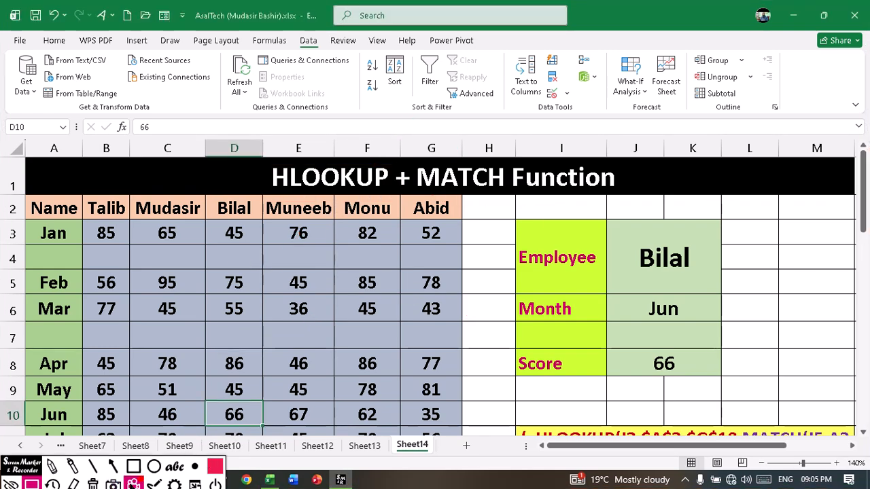